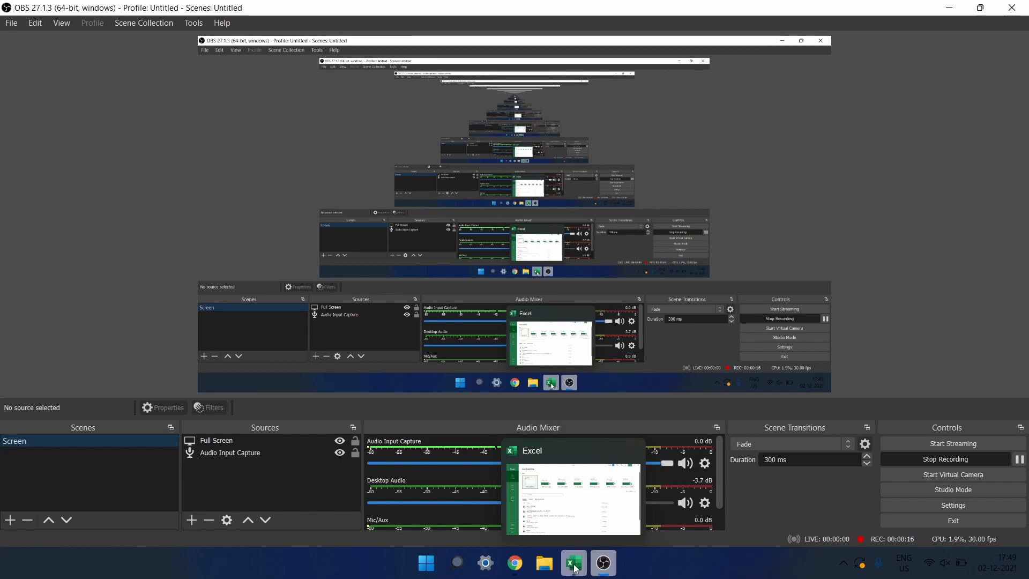
# Bring Excel to the front and create a new blank workbook, Book1.
pyautogui.click(575, 568)
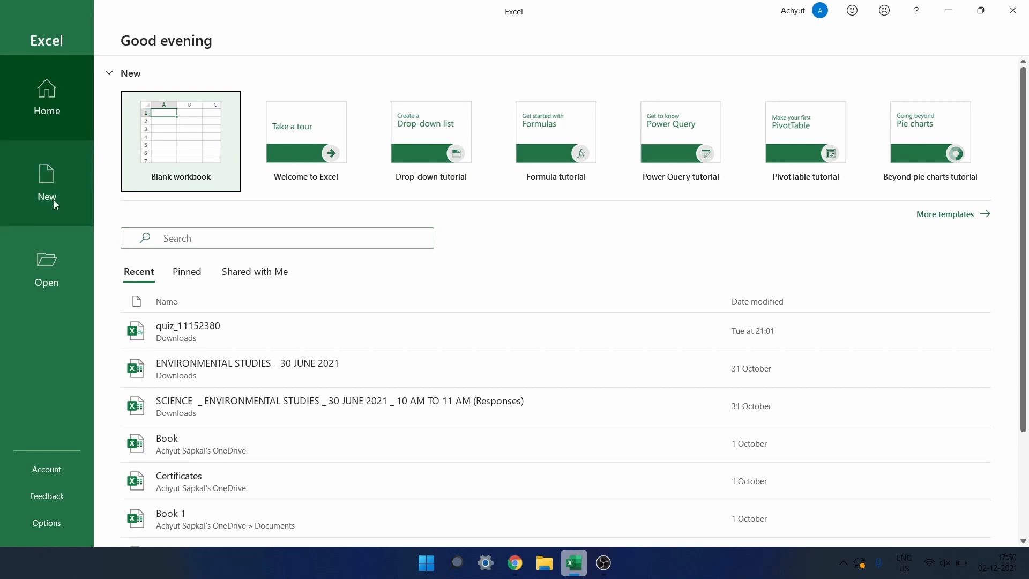
pyautogui.click(196, 147)
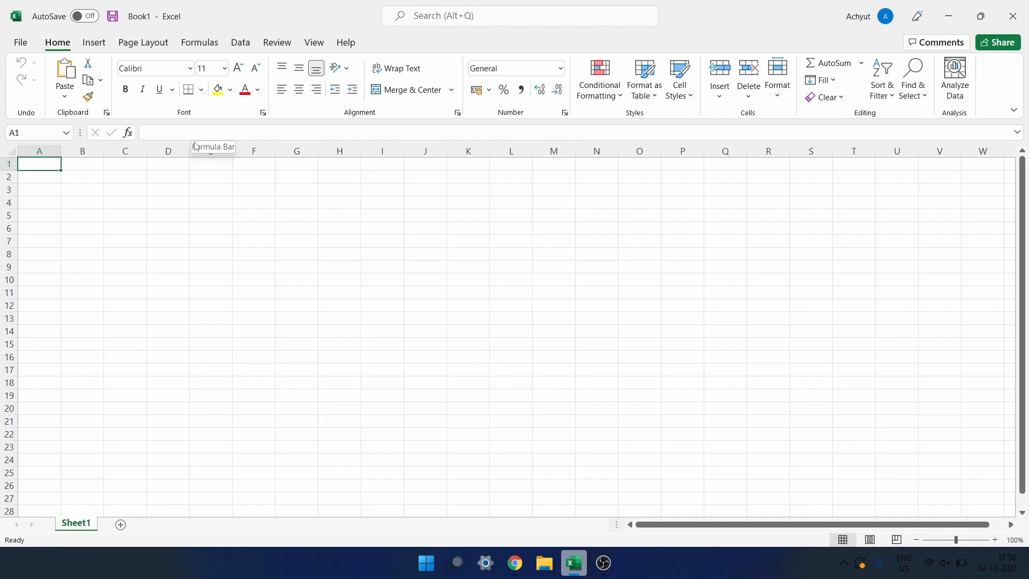
pyautogui.click(949, 20)
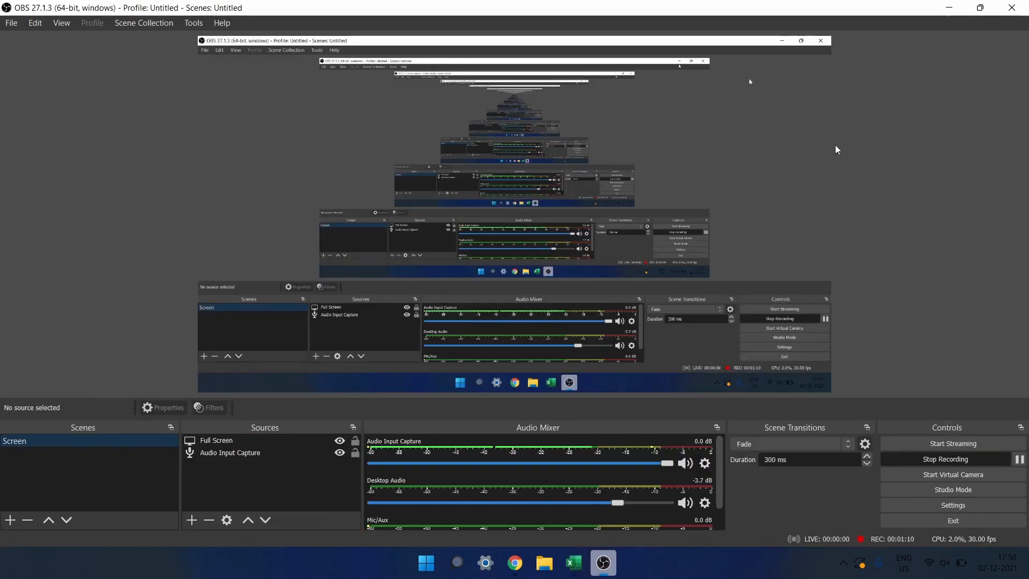
pyautogui.click(579, 563)
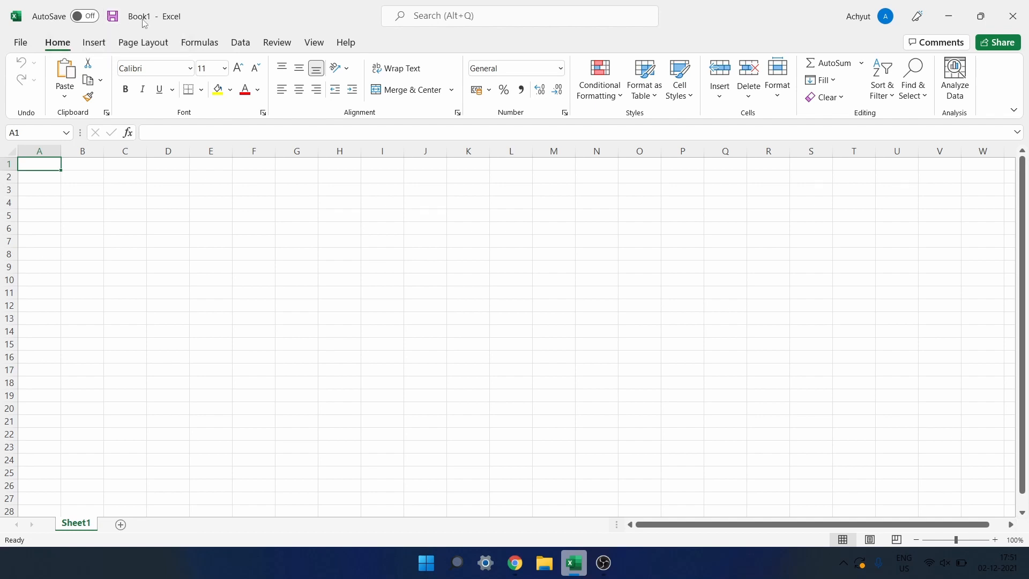
pyautogui.click(22, 43)
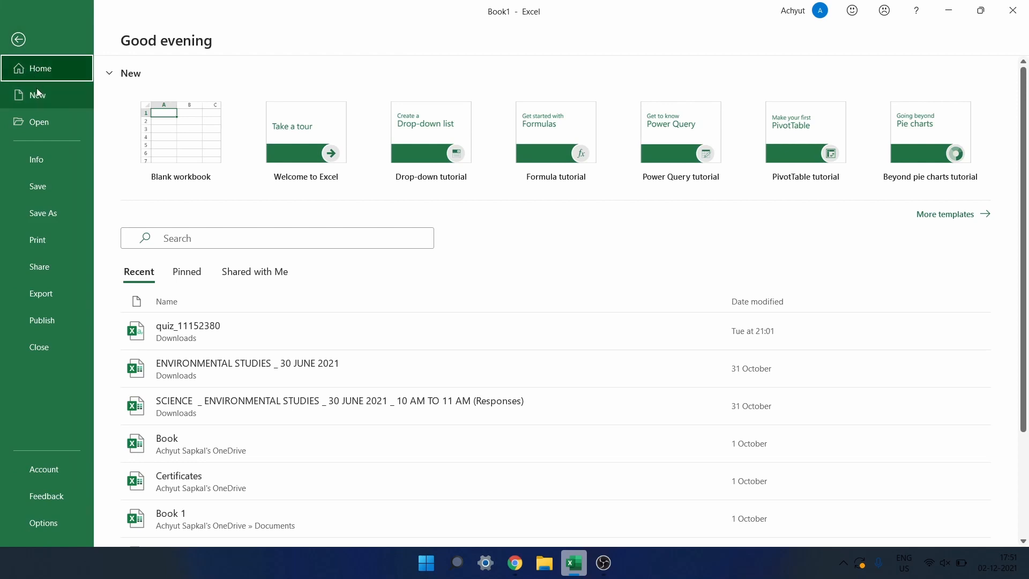
pyautogui.click(40, 184)
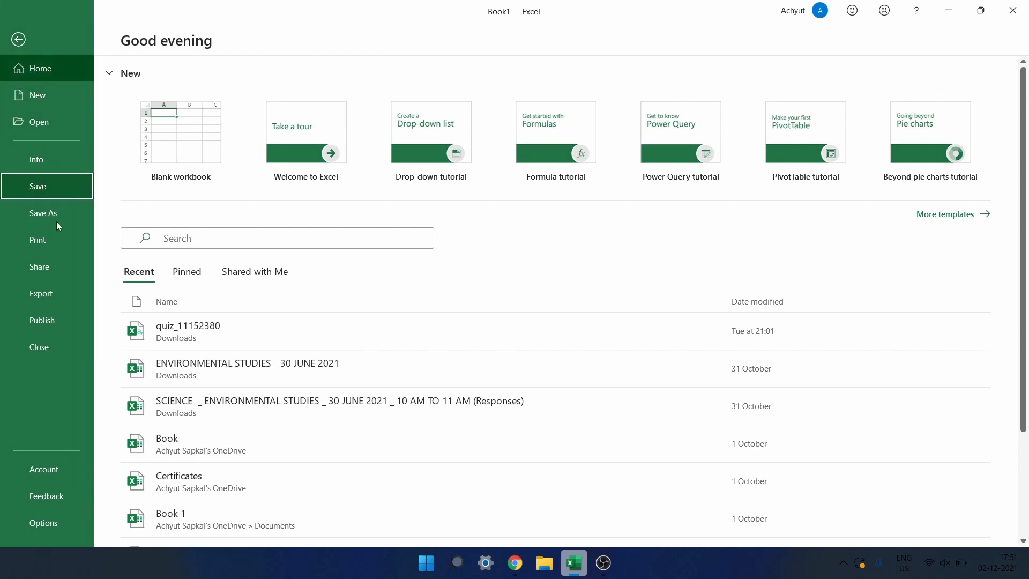
pyautogui.click(25, 41)
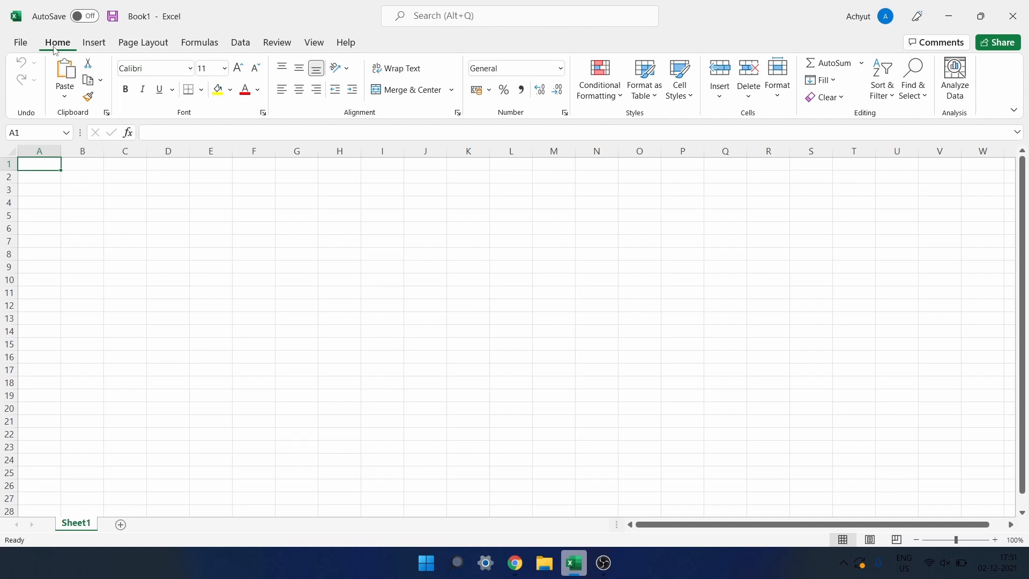
# Look at the Paste options, then bring up the Insert ribbon tools for tables and charts.
pyautogui.click(69, 84)
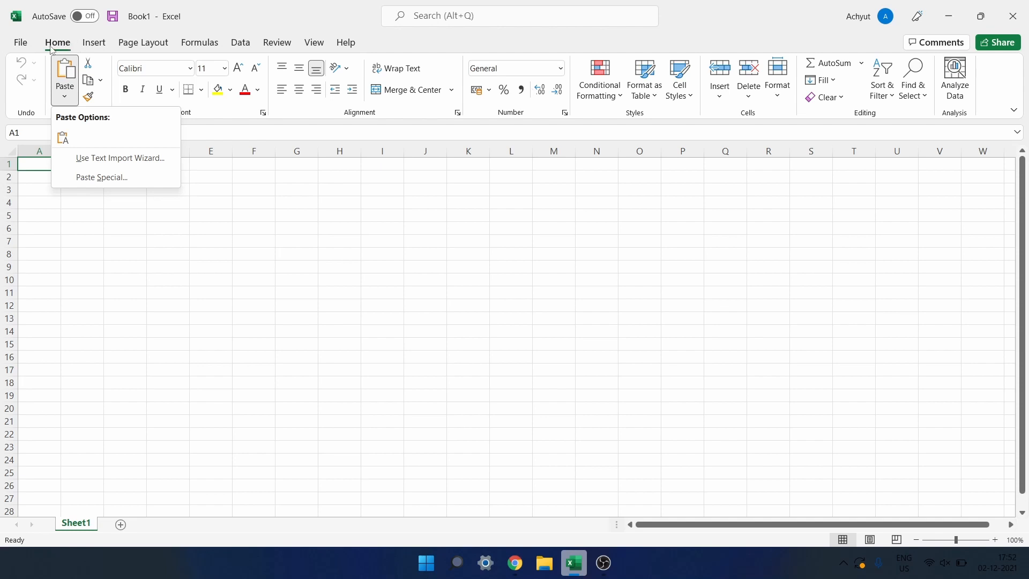
pyautogui.click(101, 51)
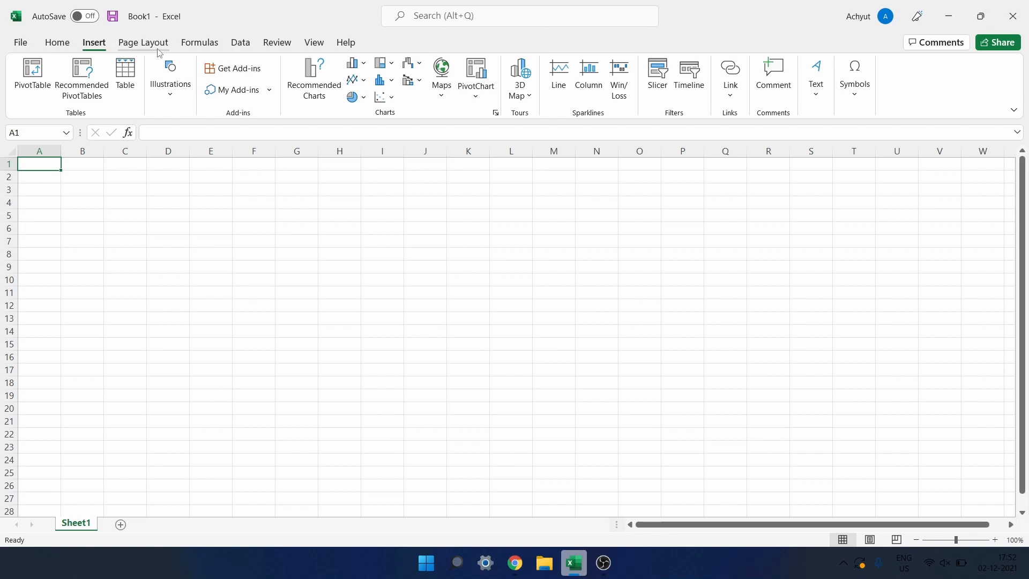
pyautogui.click(25, 44)
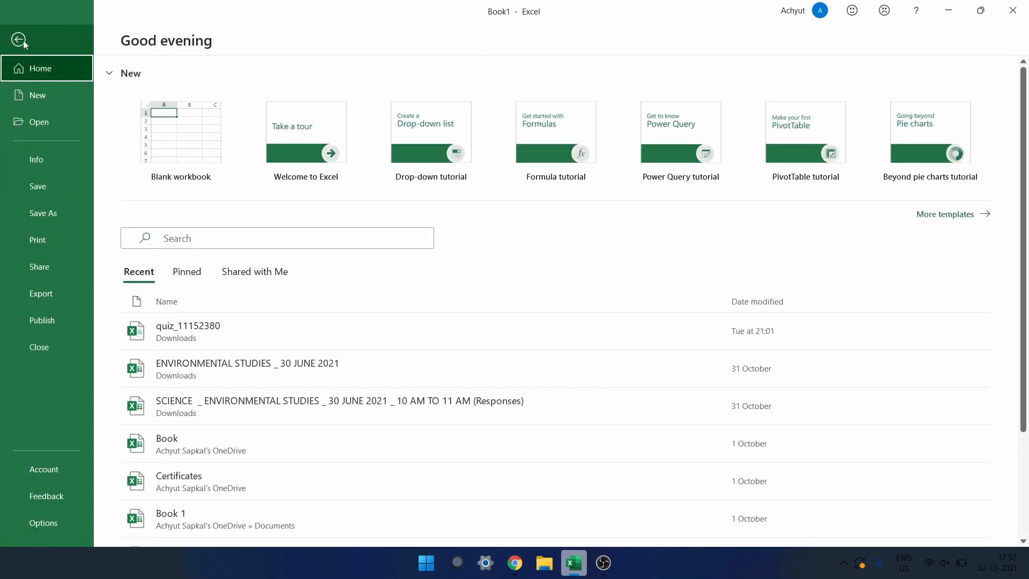
pyautogui.click(24, 40)
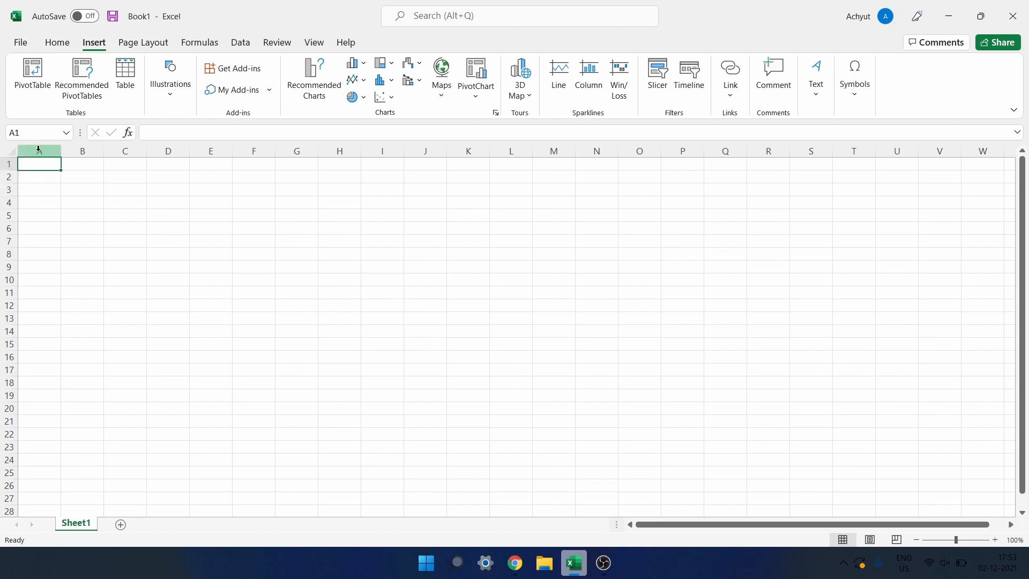
pyautogui.click(88, 179)
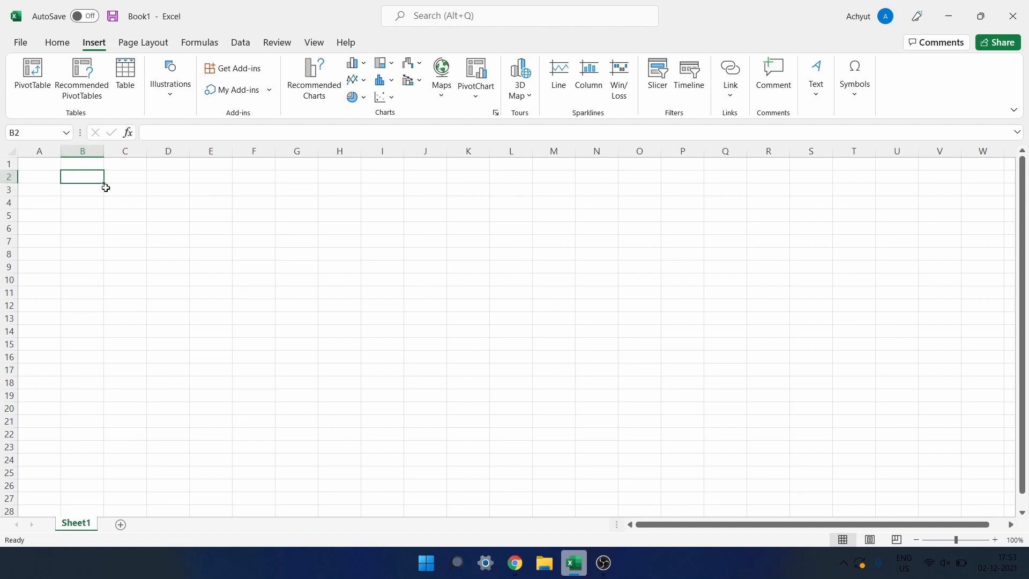
pyautogui.doubleClick(82, 178)
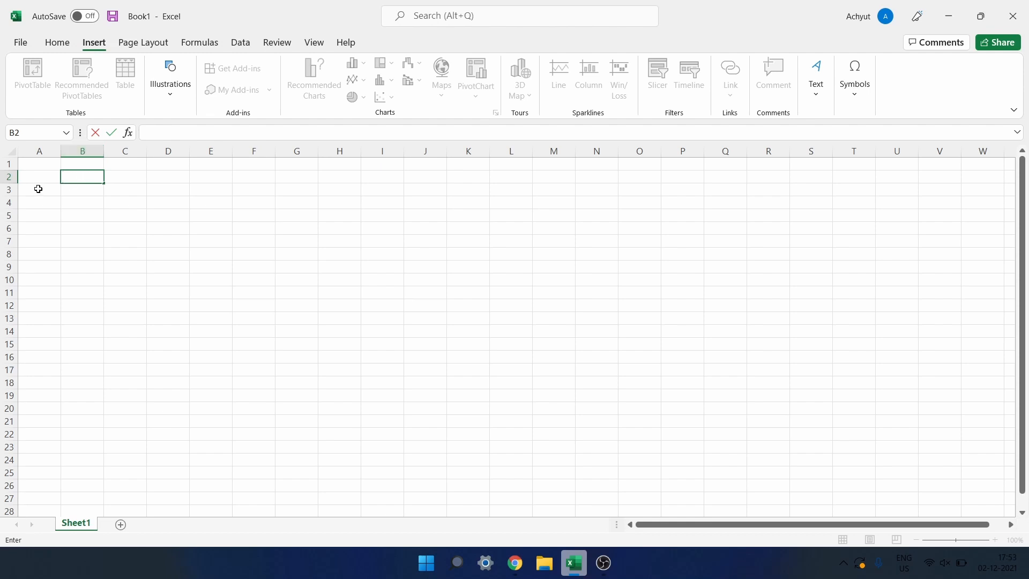
pyautogui.click(94, 179)
pyautogui.click(133, 176)
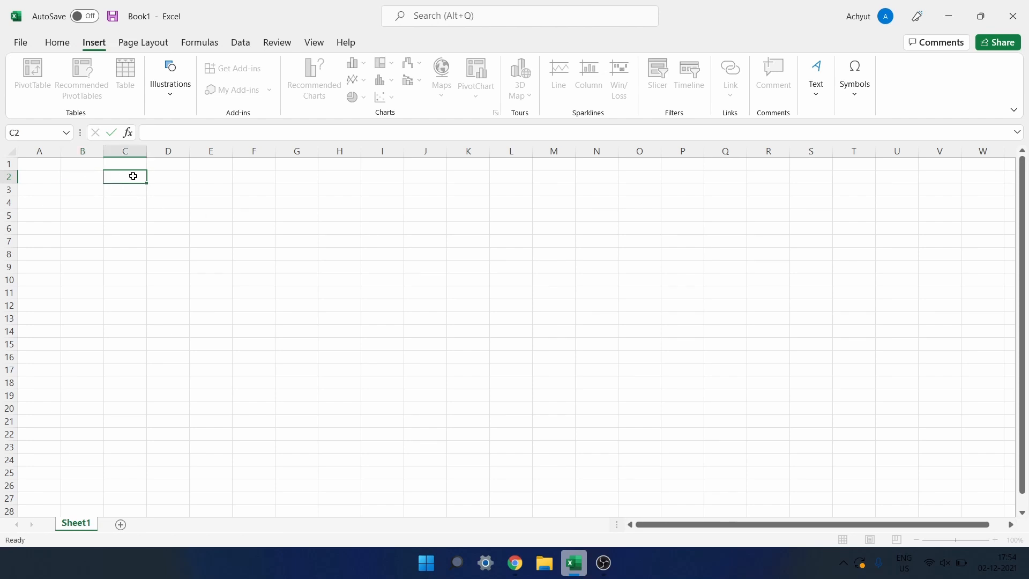
# Enter the text 'c2:f2' in cell C2.
pyautogui.moveTo(133, 176); pyautogui.dragTo(177, 202)
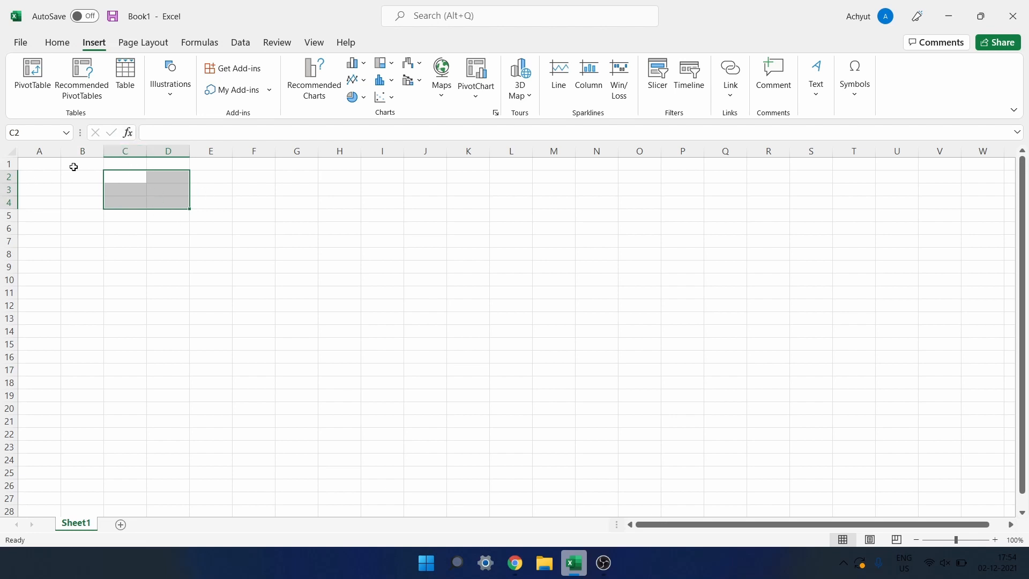
pyautogui.click(121, 183)
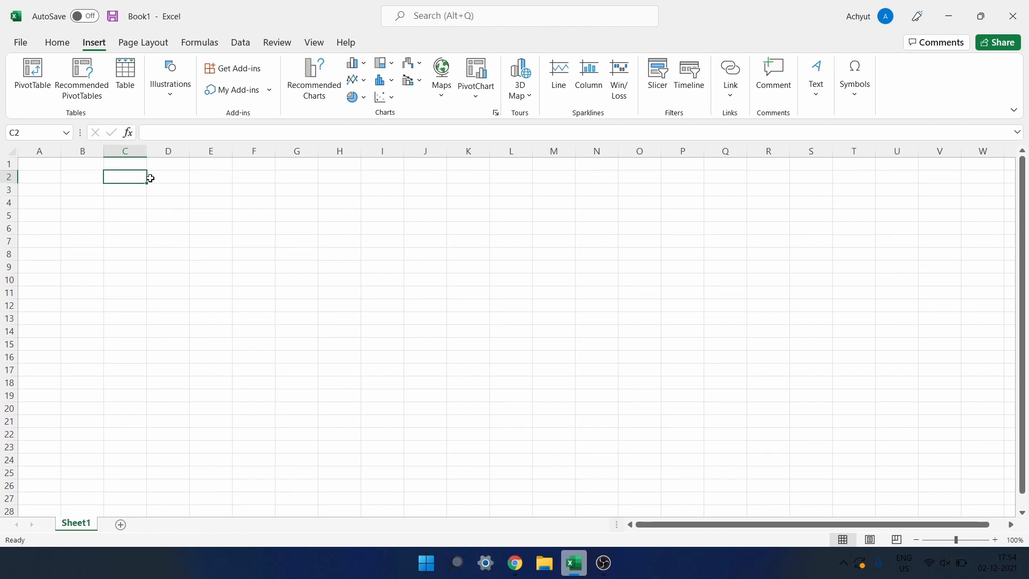
pyautogui.moveTo(146, 186); pyautogui.dragTo(273, 181)
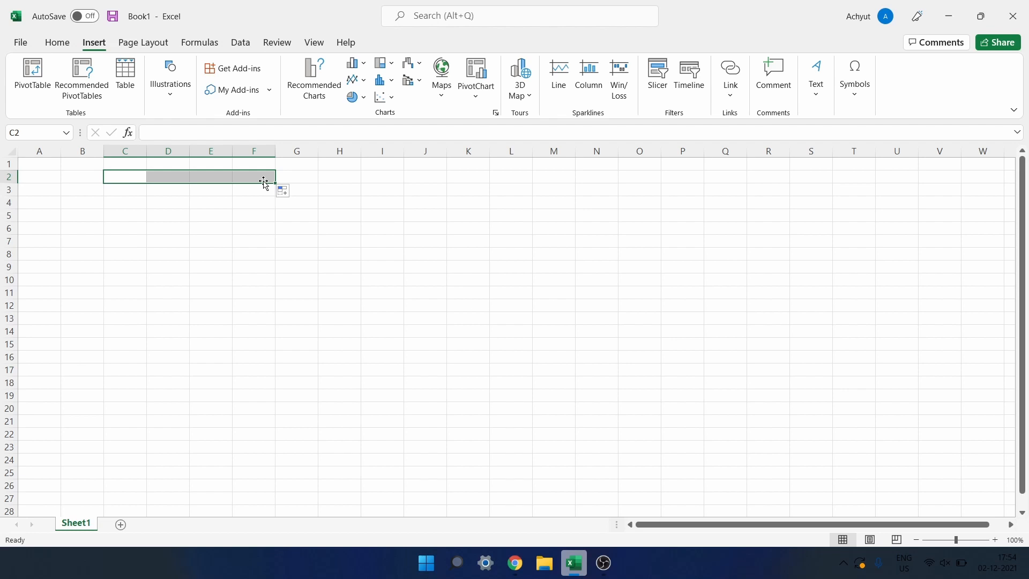
pyautogui.click(160, 132)
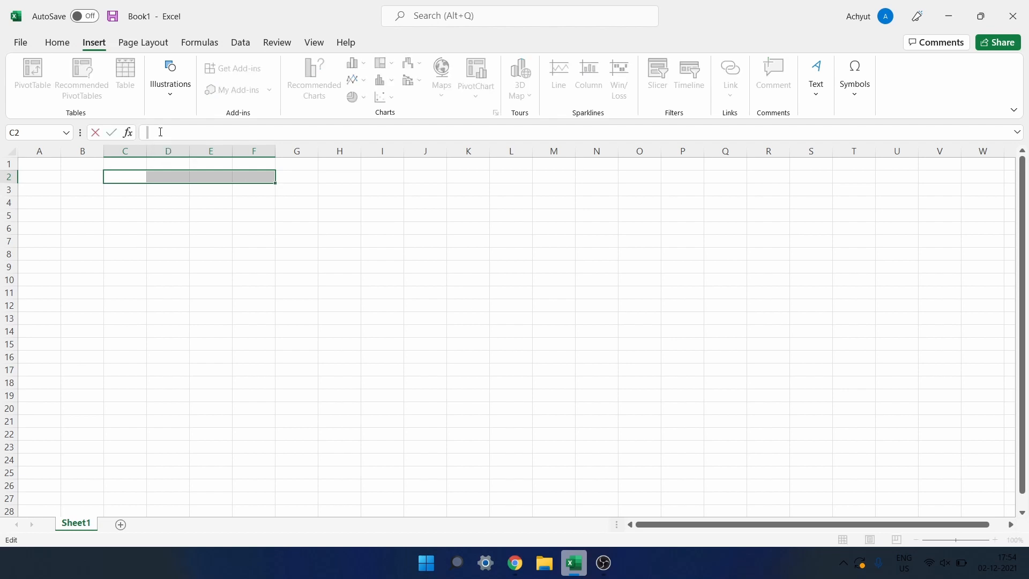
pyautogui.write('c2:f2')
# Select the D4:F6 range as a demonstration, then deselect it by clicking E8.
pyautogui.moveTo(166, 200); pyautogui.dragTo(198, 221)
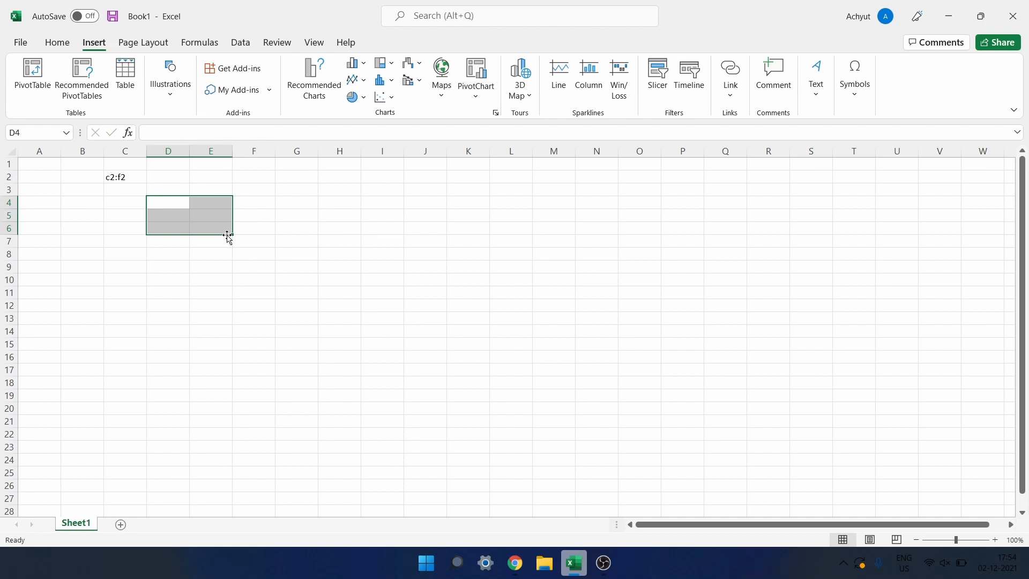
pyautogui.moveTo(233, 234); pyautogui.dragTo(279, 247)
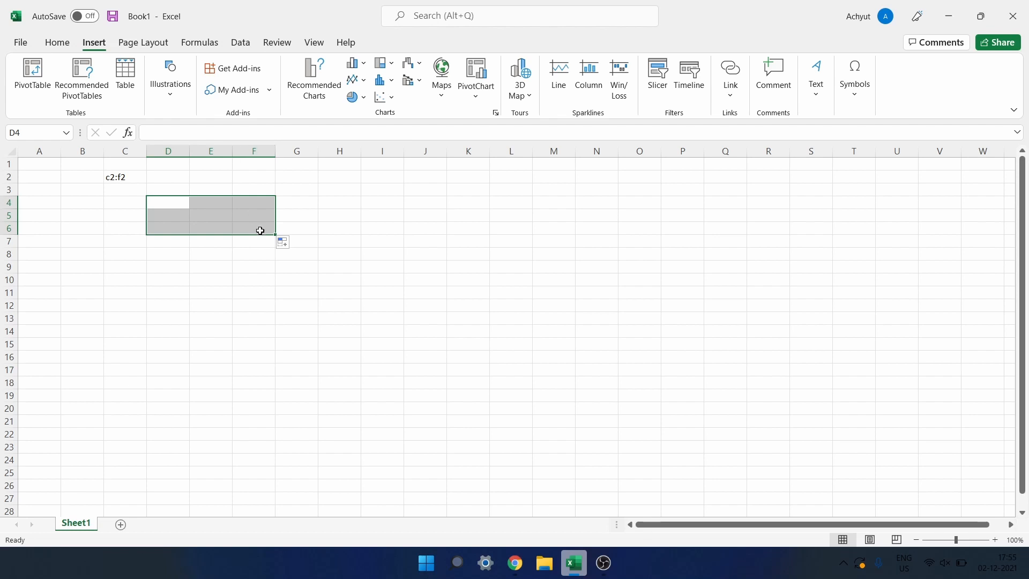
pyautogui.click(215, 253)
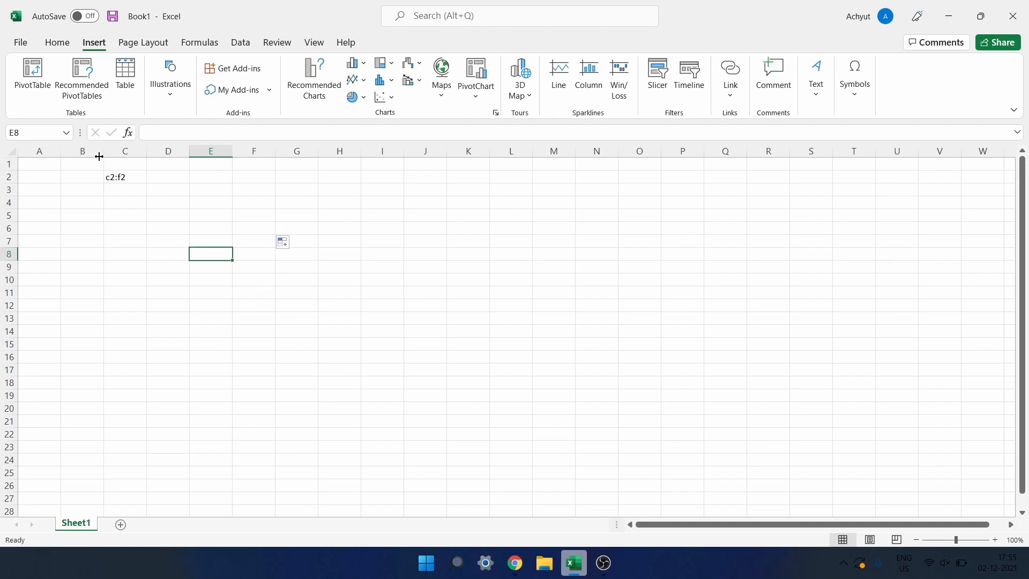
# Delete the c2:f2 note from C2 and enter the heading 'Name of Students' in A2.
pyautogui.click(114, 177)
pyautogui.press('BackSpace')
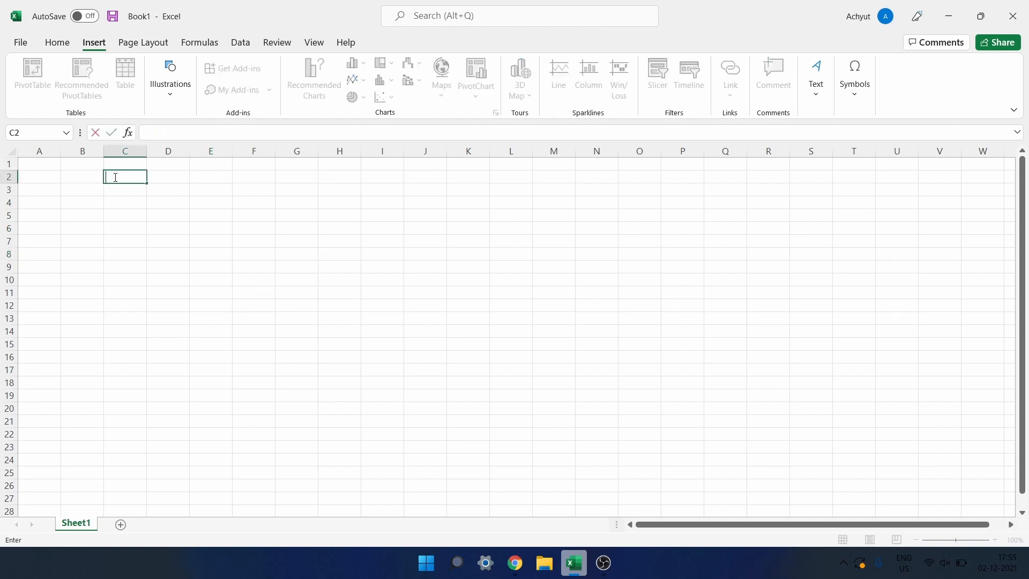
pyautogui.click(44, 176)
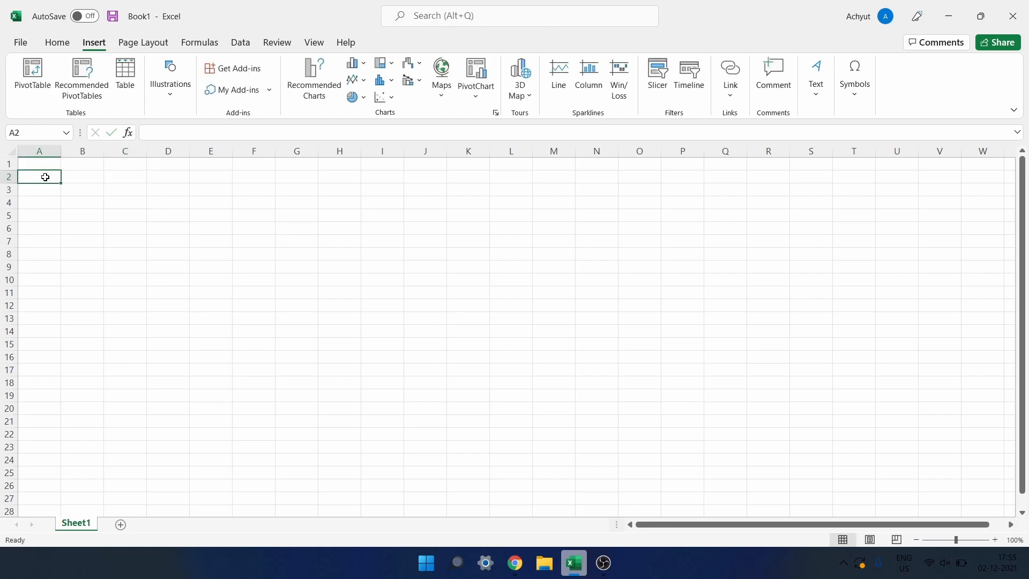
pyautogui.write('Nmae')
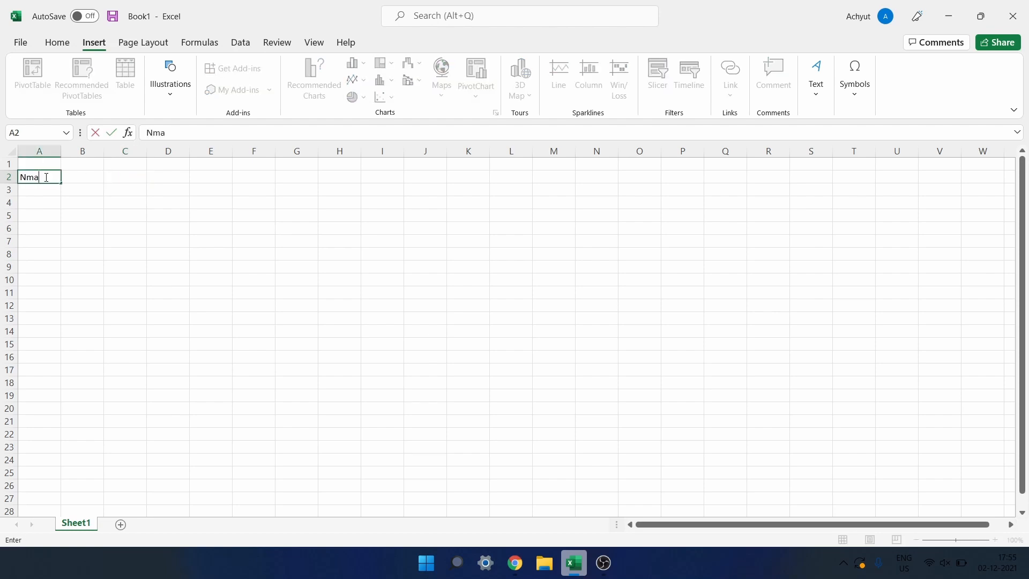
pyautogui.press('BackSpace')
pyautogui.press('BackSpace')
pyautogui.press('BackSpace')
pyautogui.write('ame of Students')
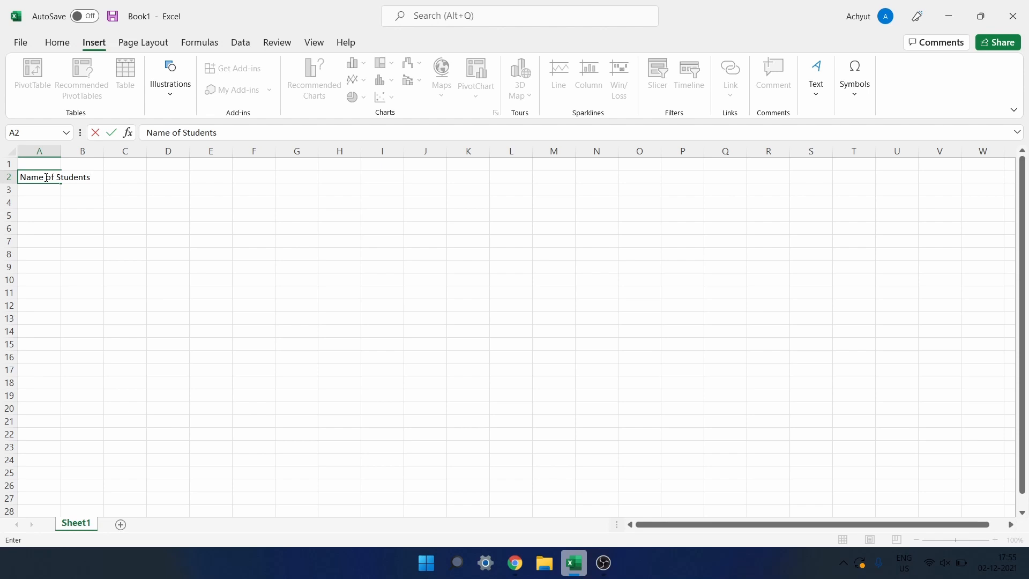
pyautogui.click(46, 177)
pyautogui.click(117, 176)
pyautogui.click(95, 175)
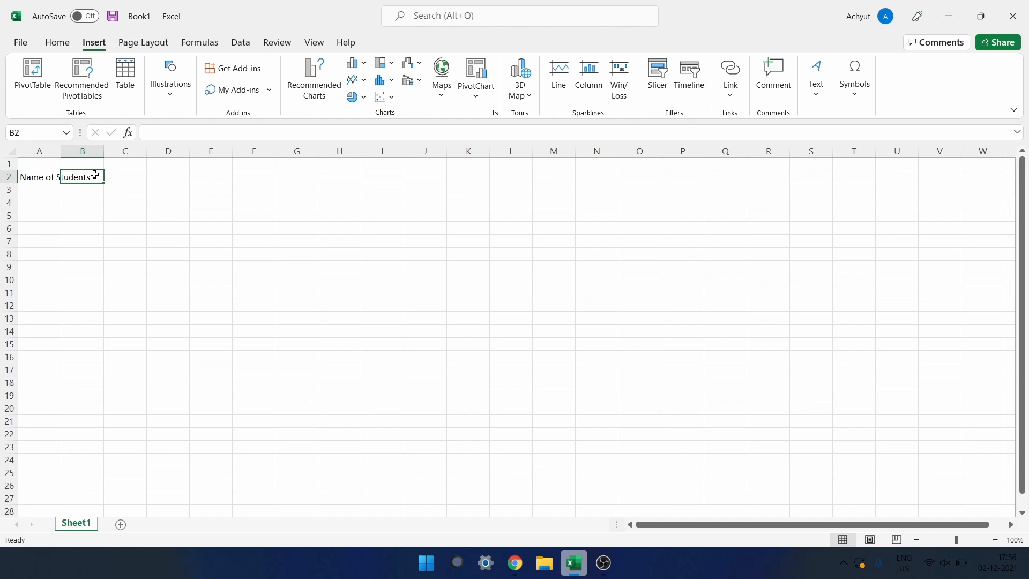
# Enter the heading 'Roll no' in cell B2.
pyautogui.write('Roll no')
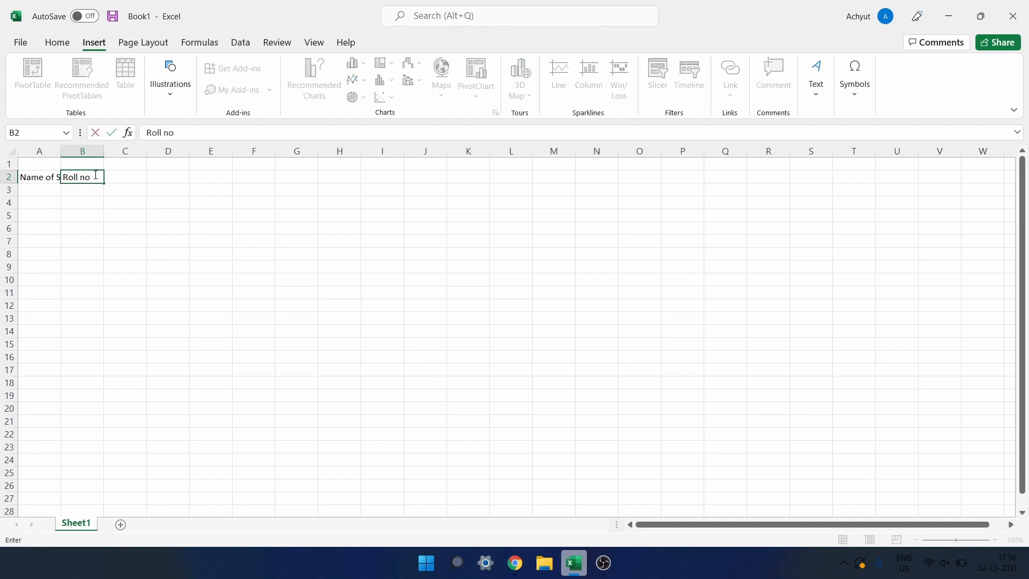
pyautogui.click(125, 176)
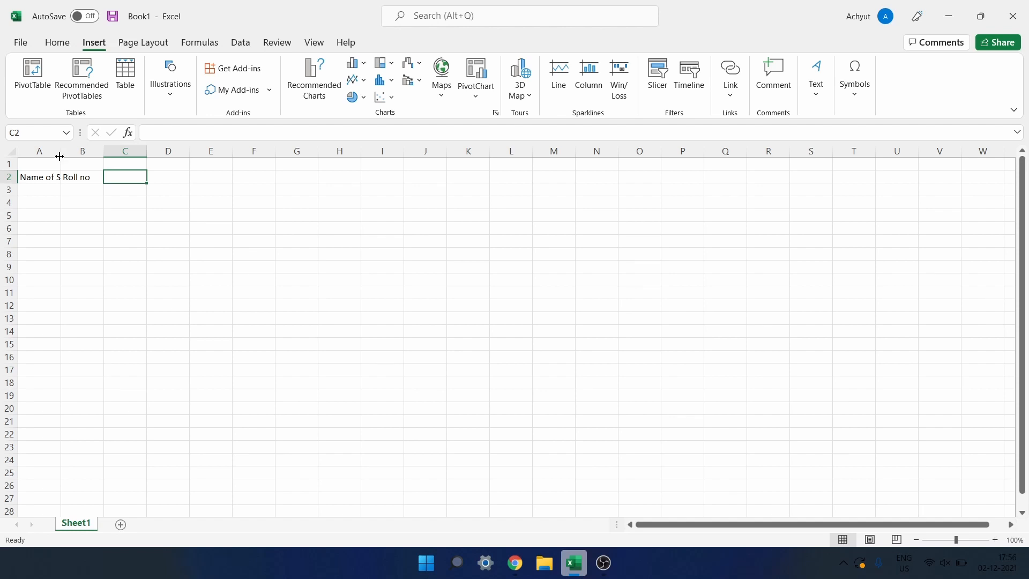
# Drag column A wider until 'Name of Students' shows completely.
pyautogui.moveTo(61, 155); pyautogui.dragTo(99, 154)
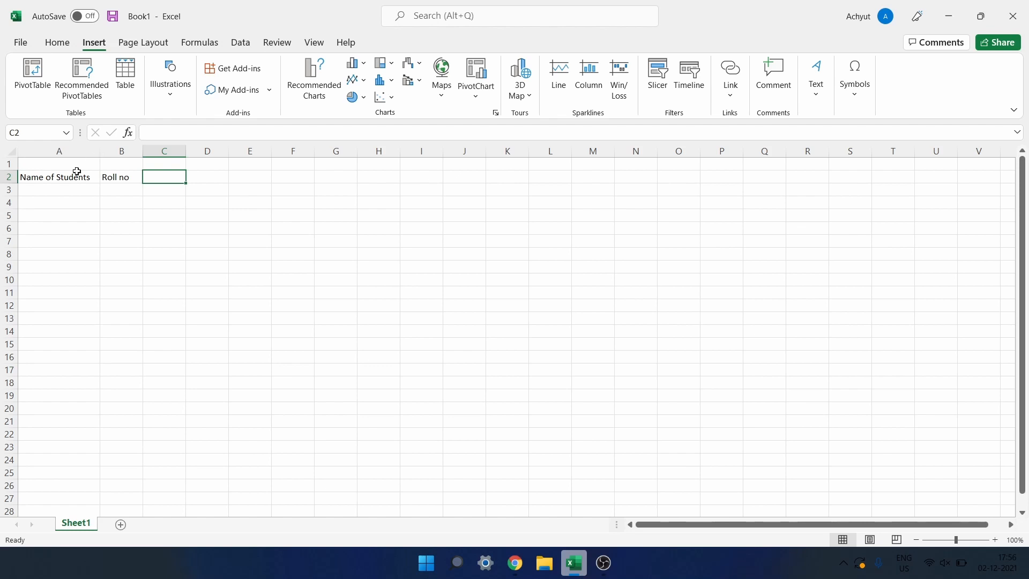
pyautogui.click(56, 190)
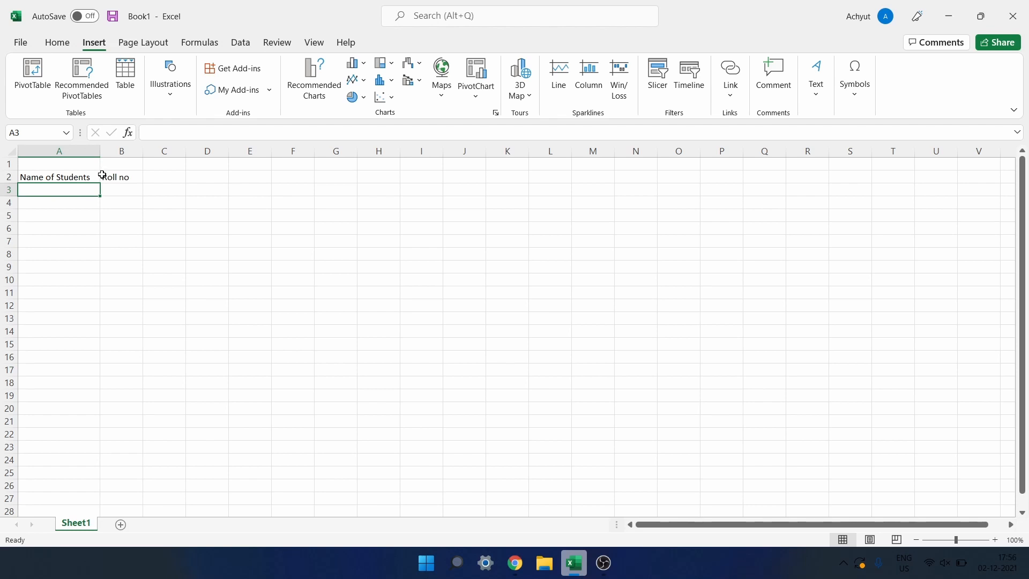
pyautogui.click(69, 178)
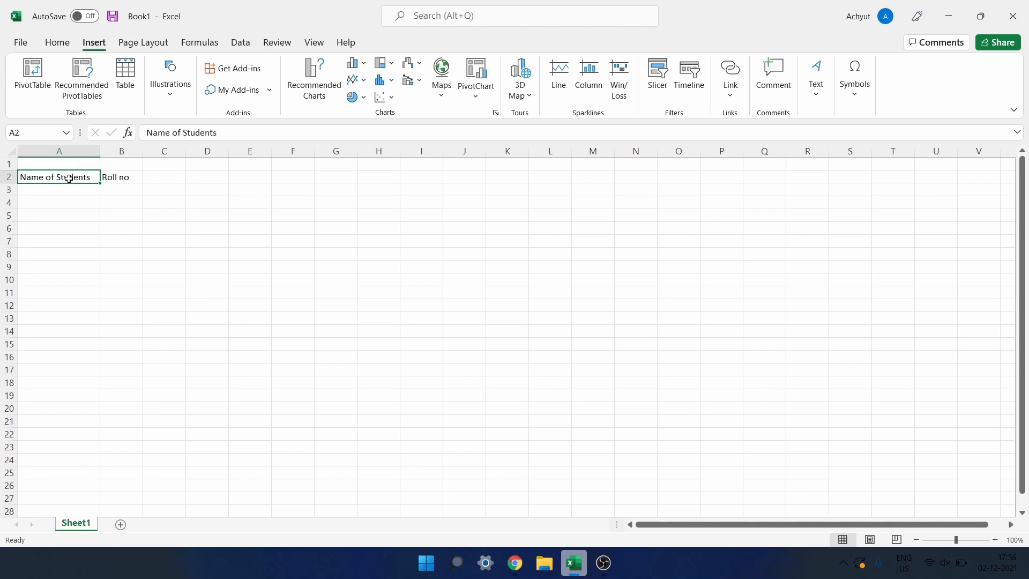
pyautogui.press('Right')
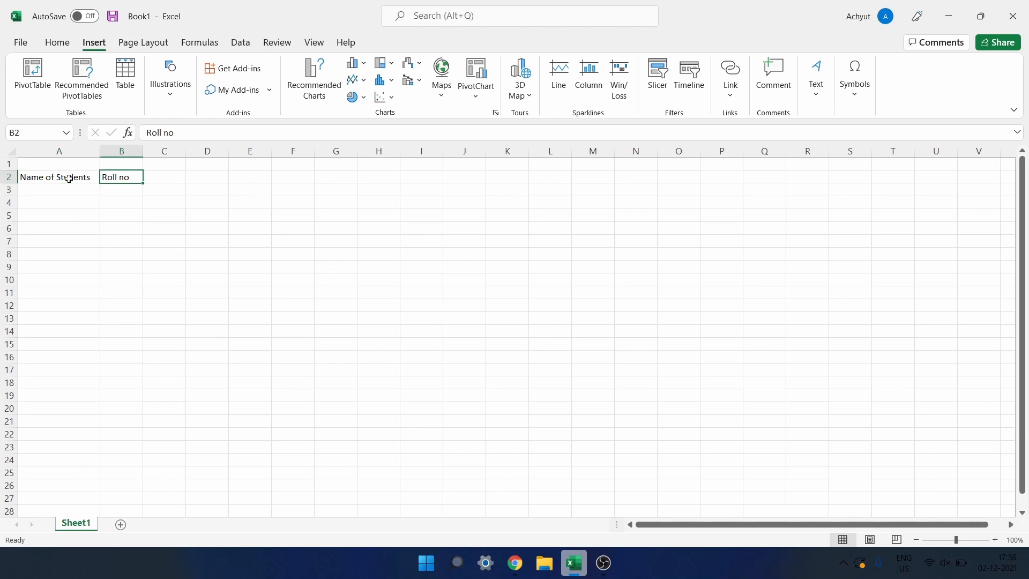
pyautogui.press('Right')
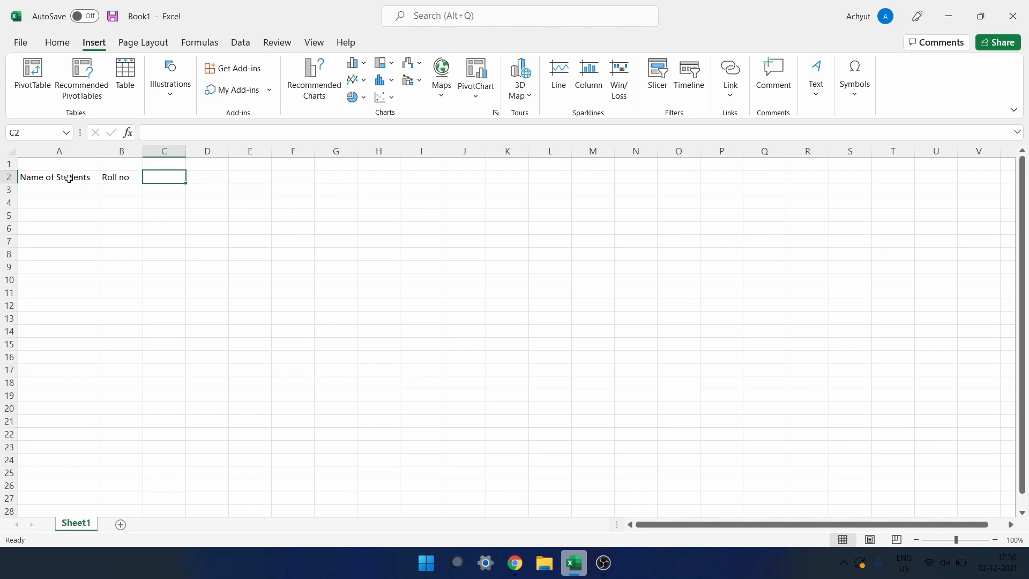
pyautogui.press('Left')
pyautogui.press('Left')
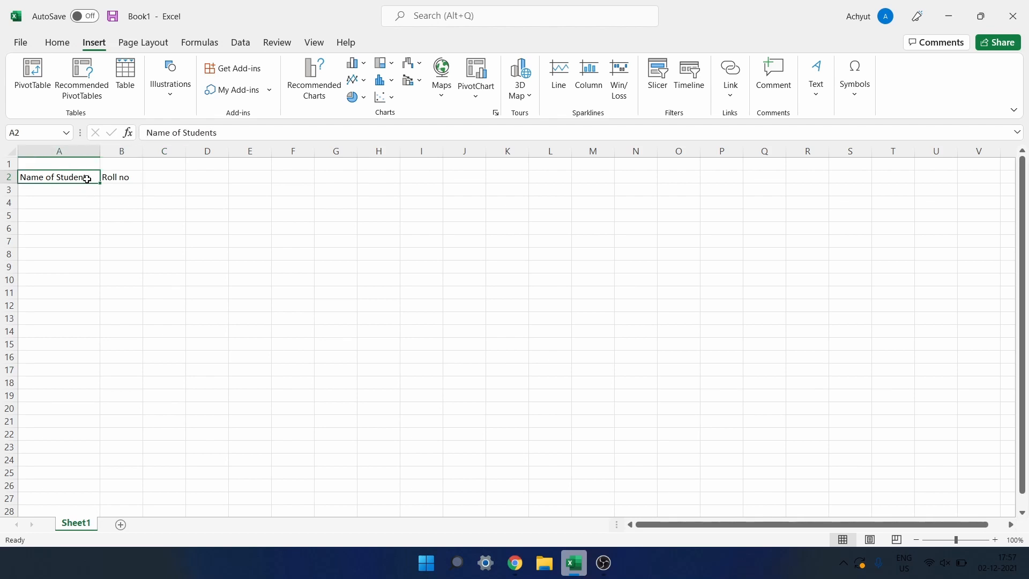
pyautogui.doubleClick(91, 177)
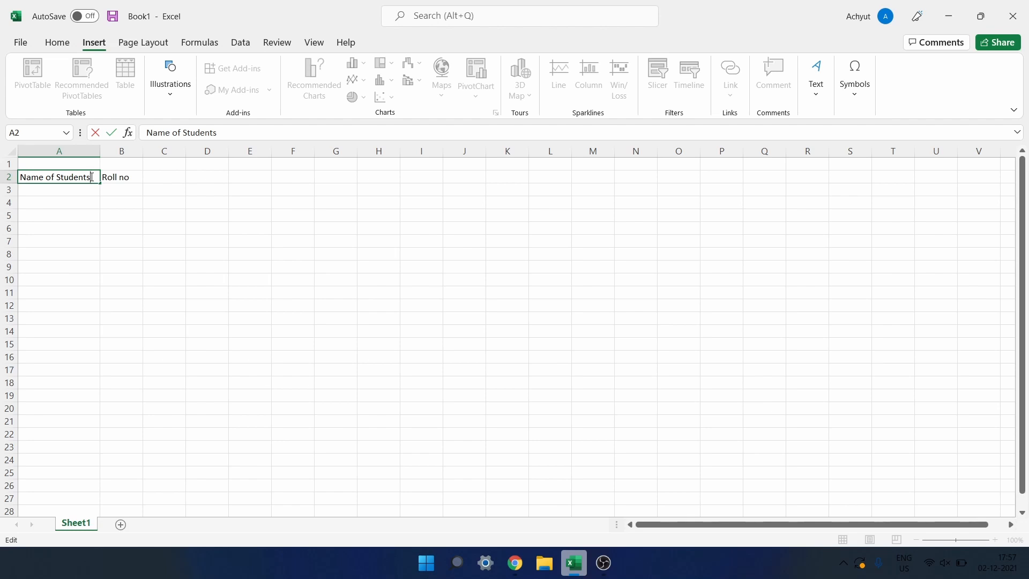
pyautogui.click(79, 190)
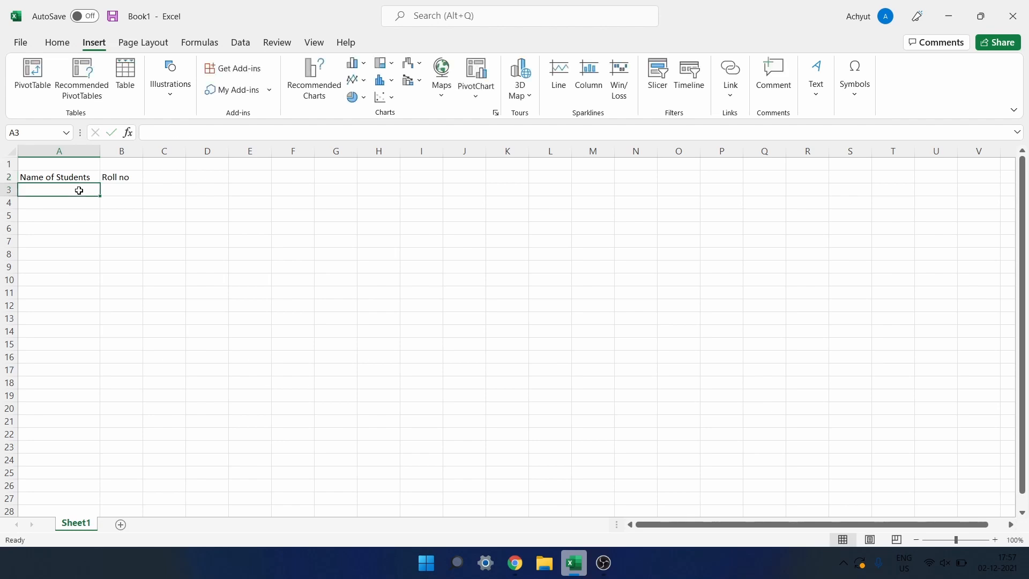
pyautogui.write('H')
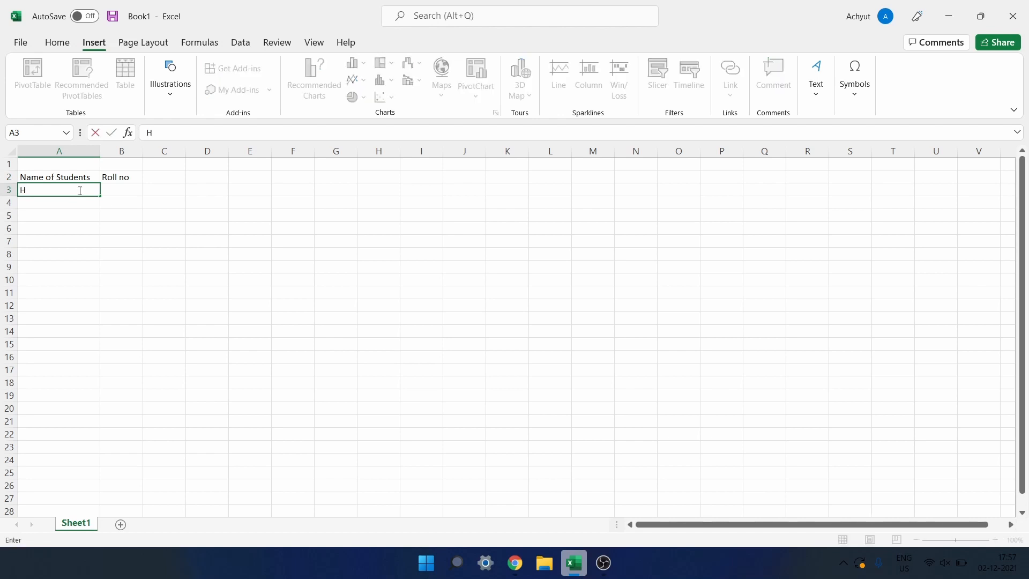
pyautogui.press('BackSpace')
pyautogui.write('A')
pyautogui.press('BackSpace')
pyautogui.press('Return')
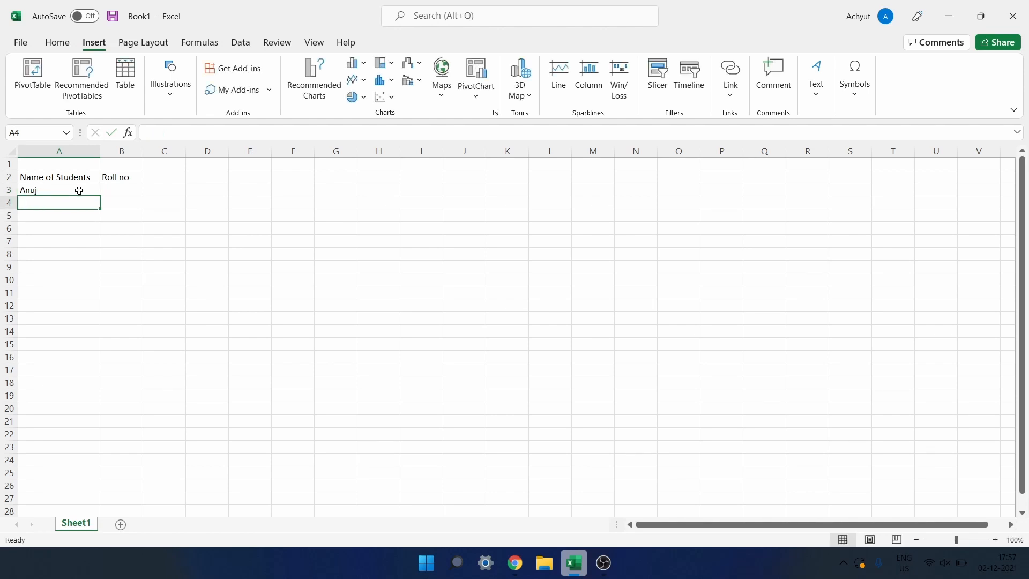
pyautogui.click(79, 191)
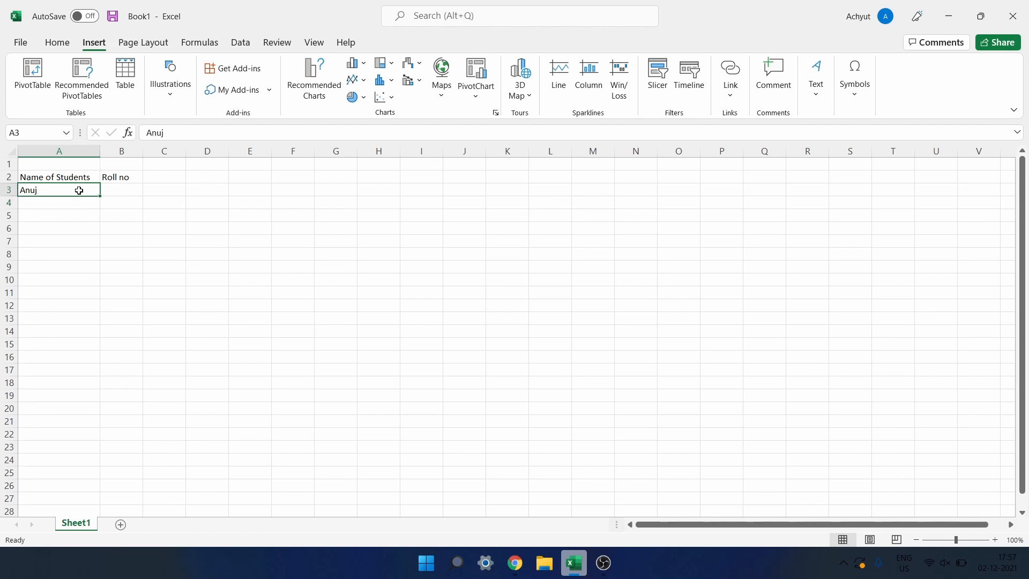
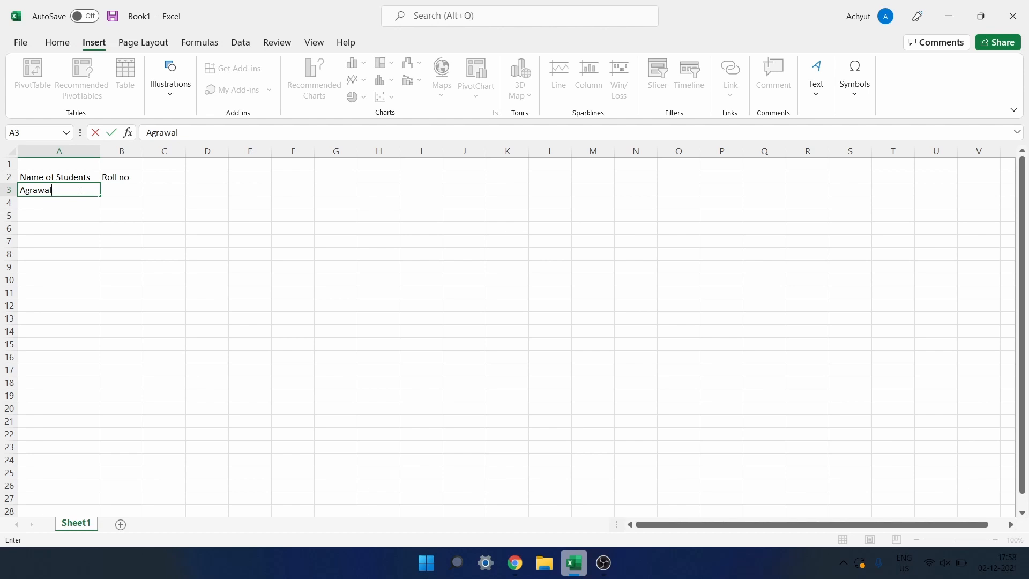
pyautogui.press('Return')
pyautogui.click(78, 190)
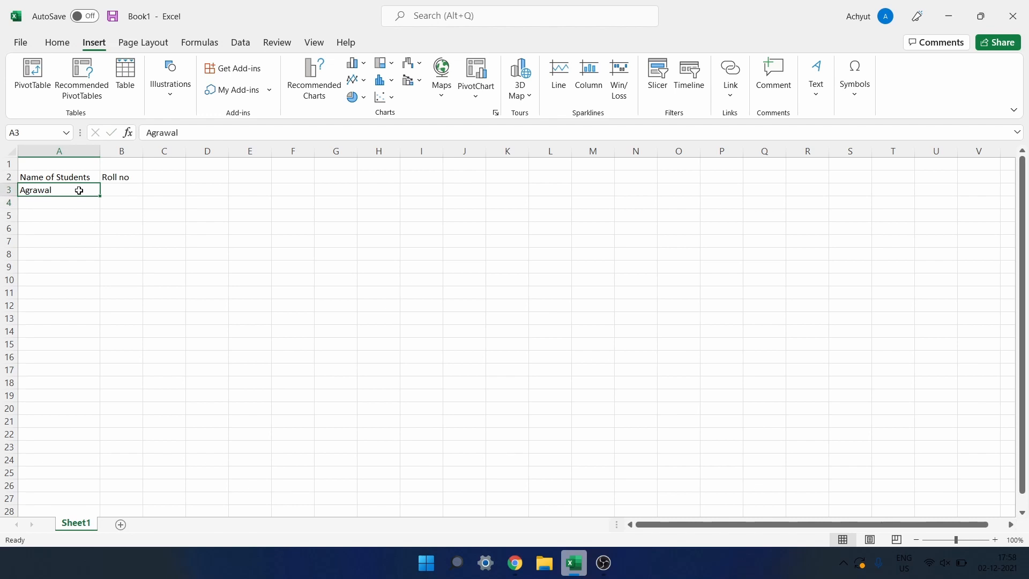
pyautogui.press('Down')
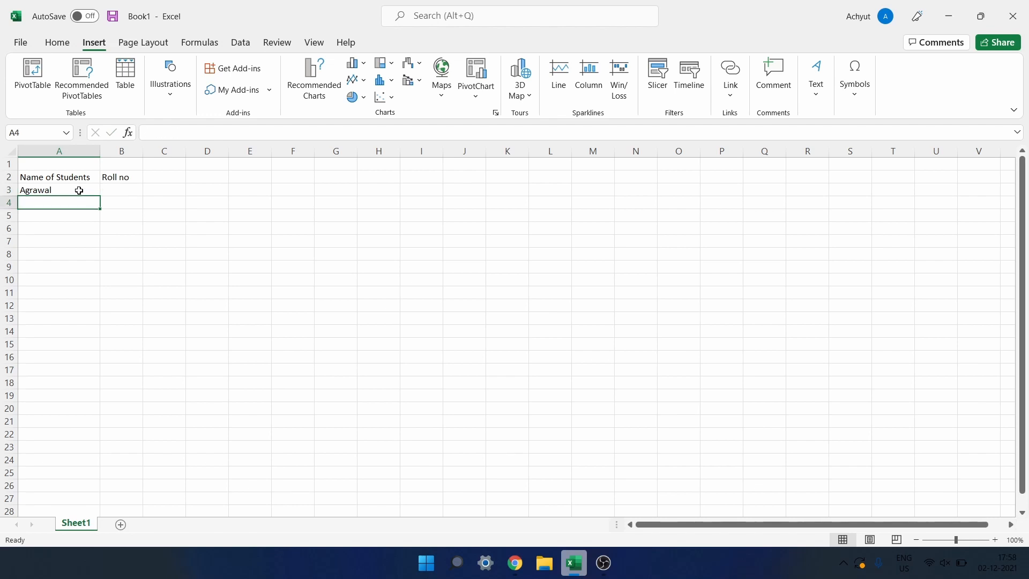
pyautogui.press('Down')
pyautogui.press('Up')
pyautogui.press('Up')
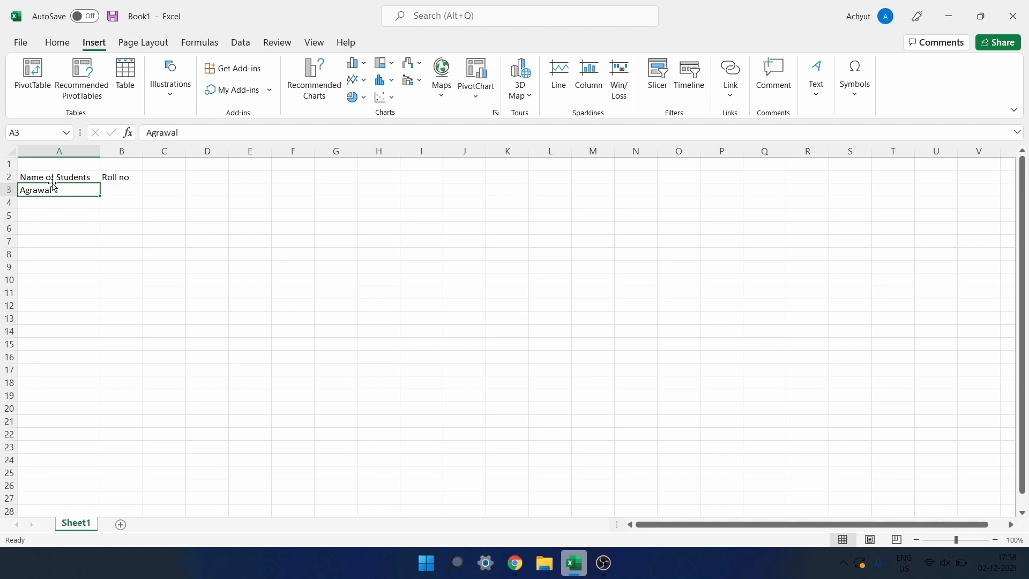
pyautogui.doubleClick(55, 191)
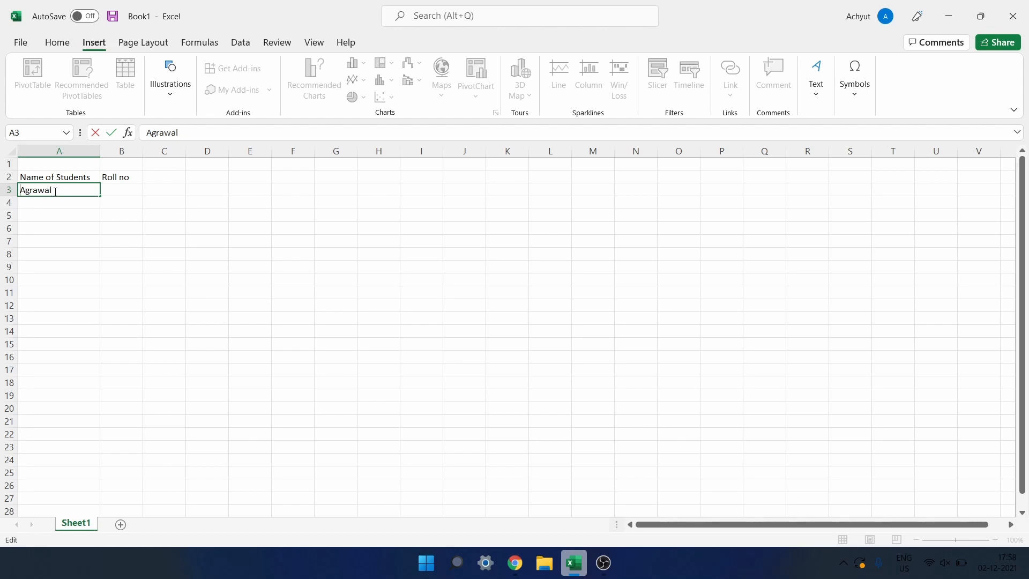
pyautogui.press('Home')
pyautogui.write('Anuj')
pyautogui.press('Tab')
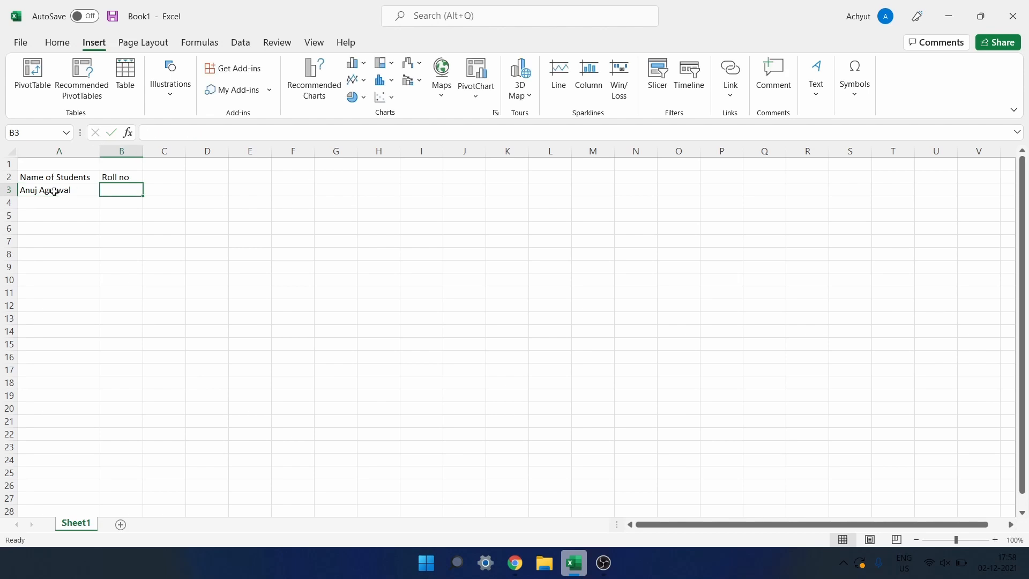
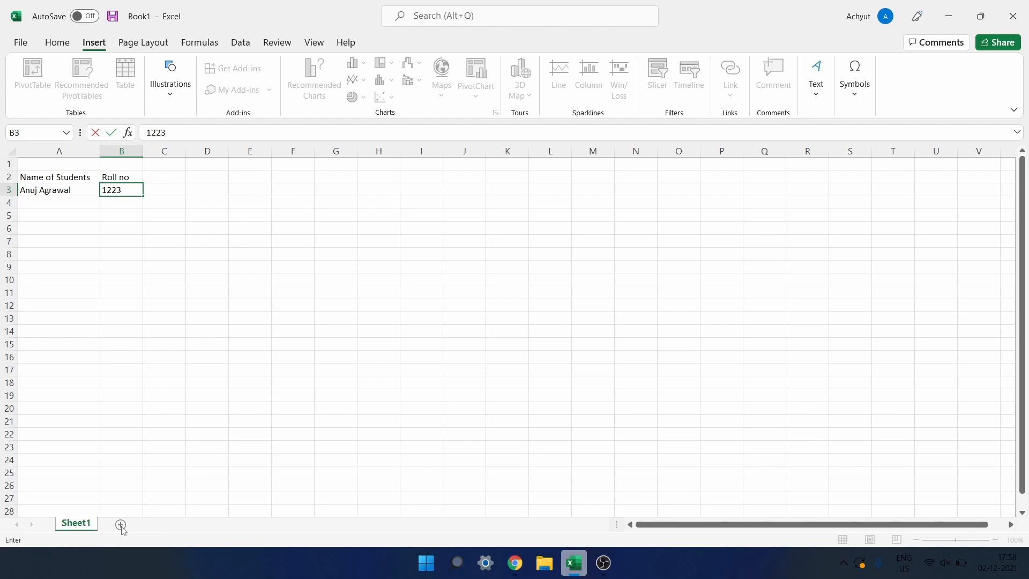
pyautogui.press('Return')
pyautogui.press('Return')
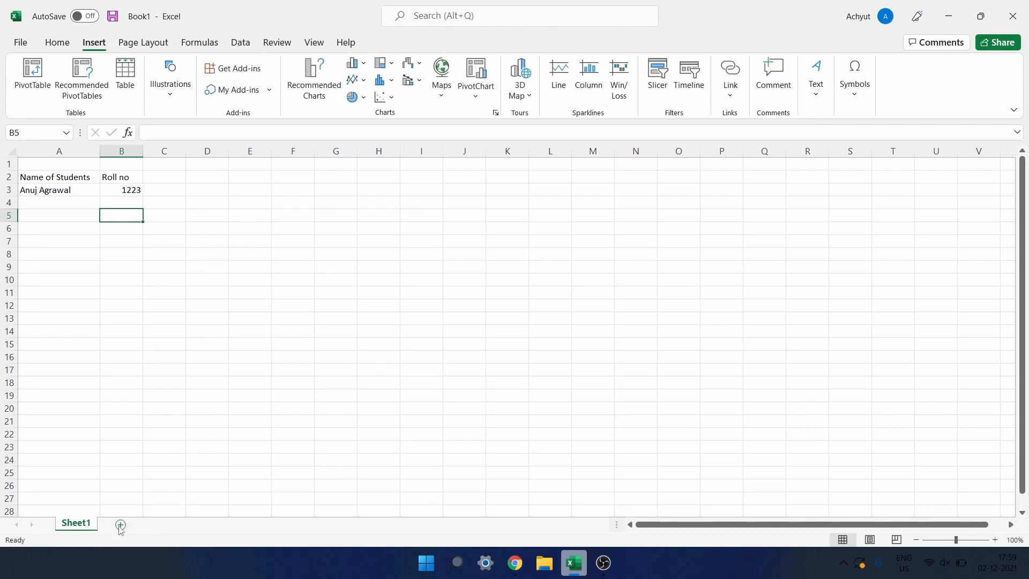
# Add three new worksheets: Sheet2, Sheet3 and Sheet4.
pyautogui.doubleClick(120, 524)
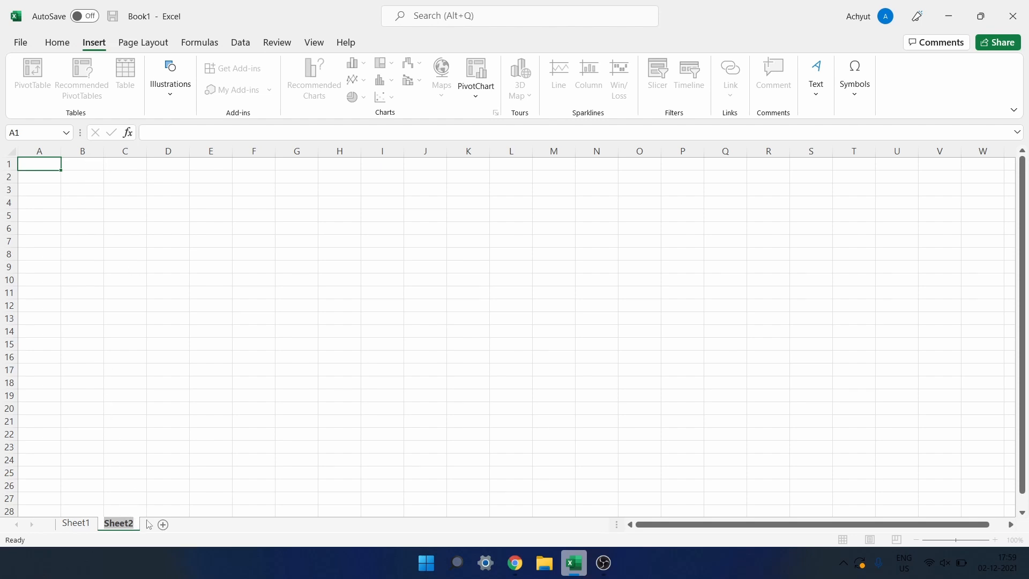
pyautogui.click(163, 525)
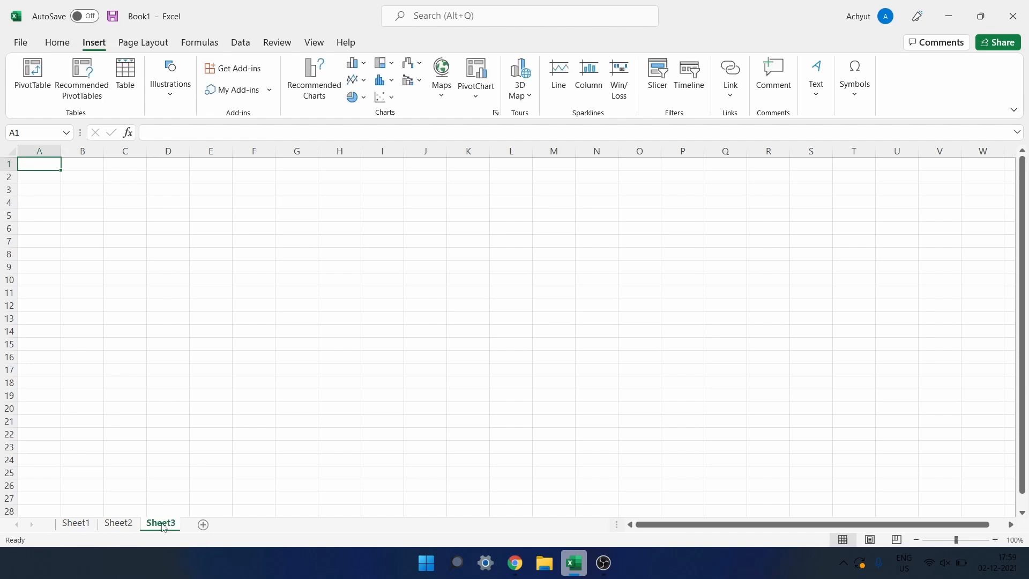
pyautogui.click(205, 525)
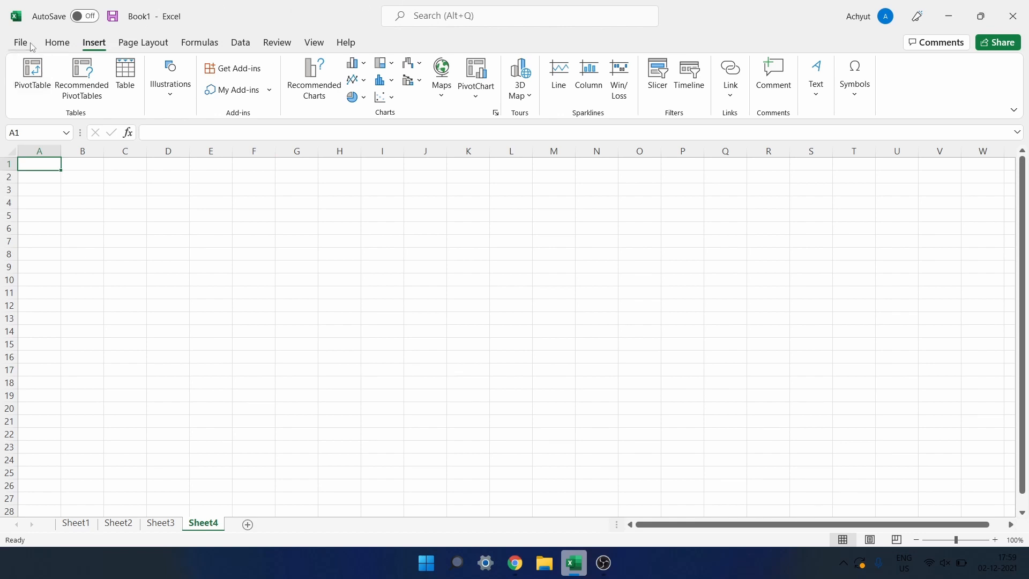
# Return to Sheet1, attempt Save As to Desktop, dismiss the error and go back.
pyautogui.click(76, 523)
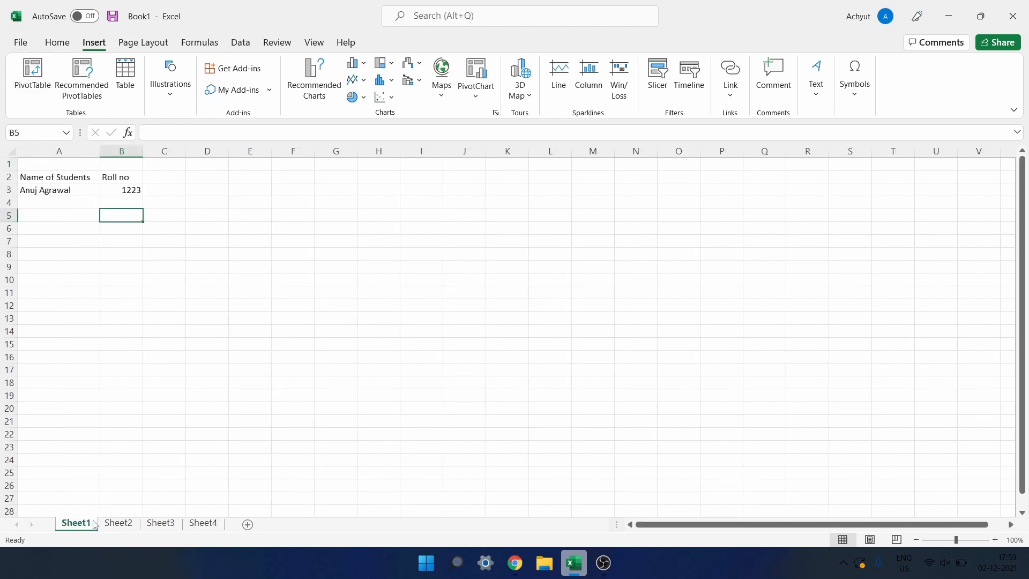
pyautogui.click(27, 47)
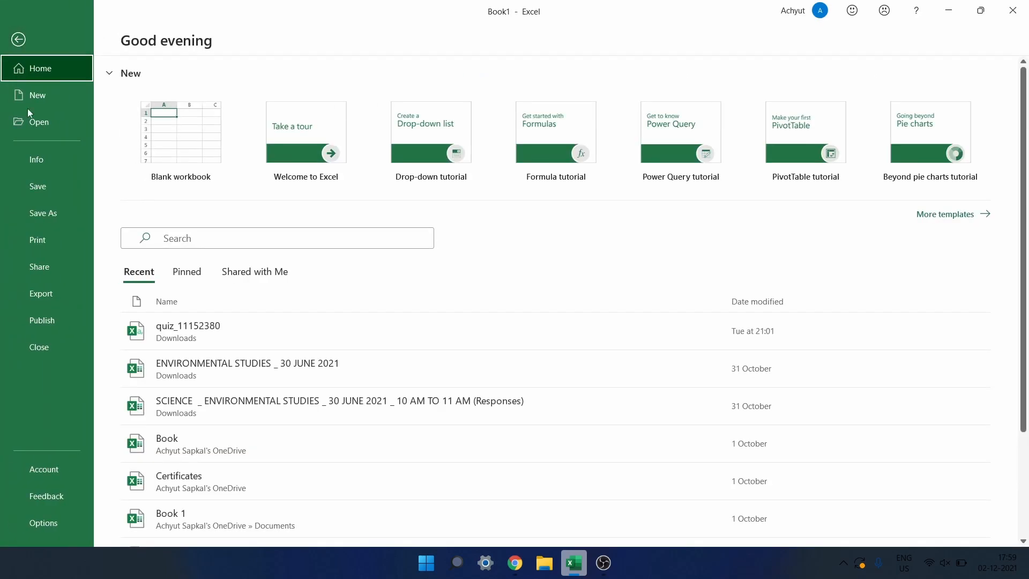
pyautogui.click(31, 188)
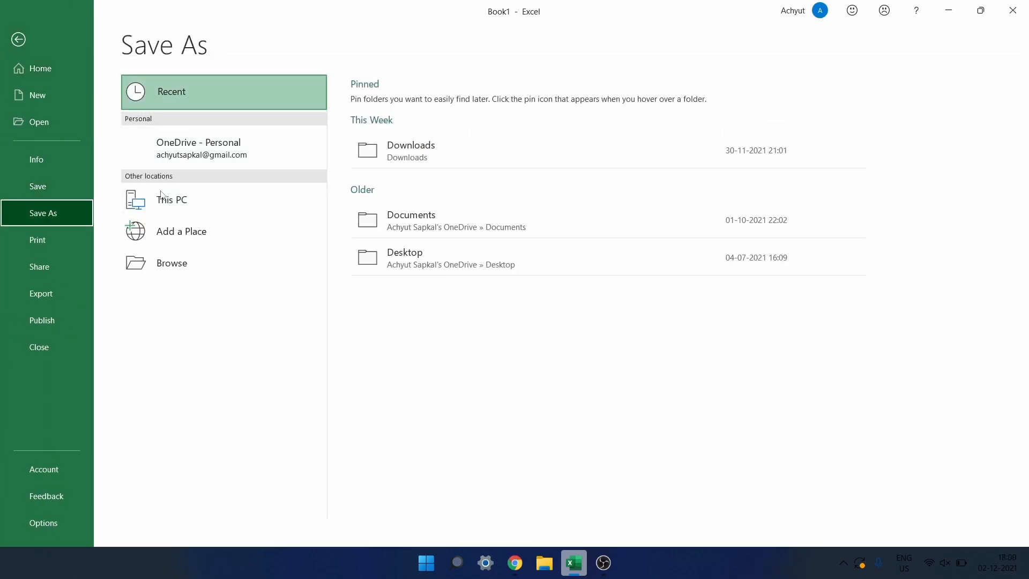
pyautogui.click(410, 258)
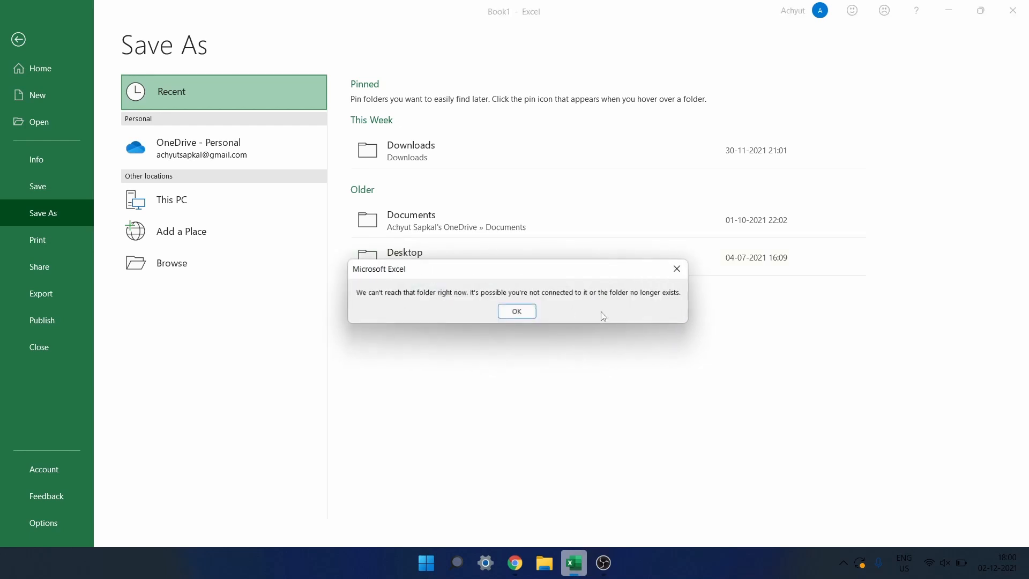
pyautogui.click(518, 311)
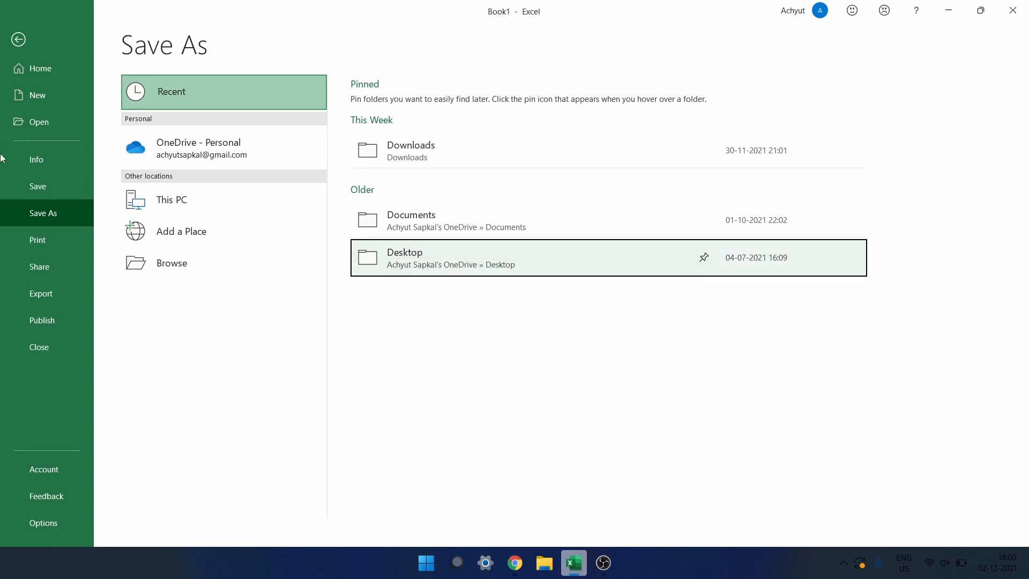
pyautogui.click(20, 46)
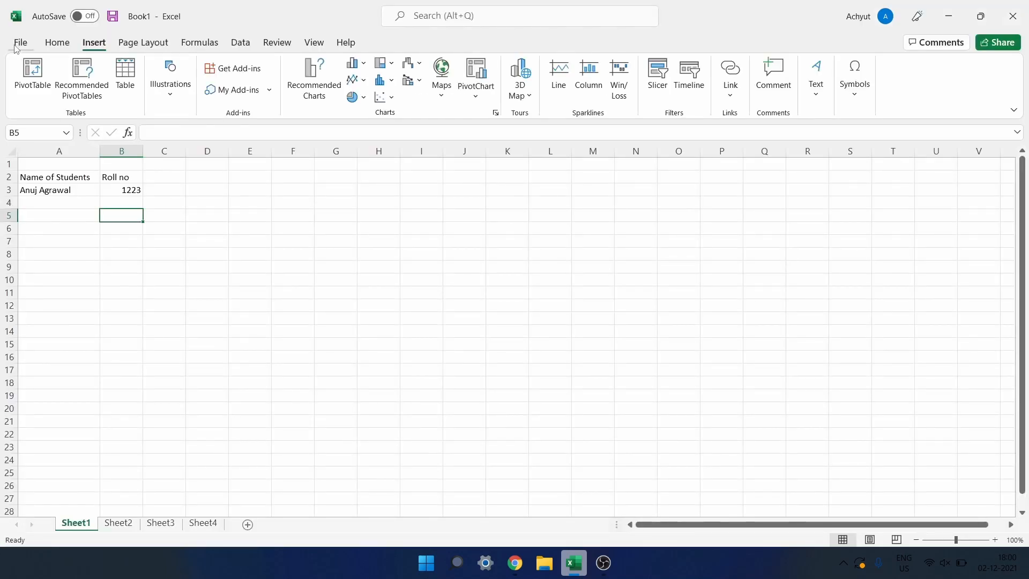
# Dismiss the row 5 options menu and switch from Excel to the OBS Studio window.
pyautogui.rightClick(10, 214)
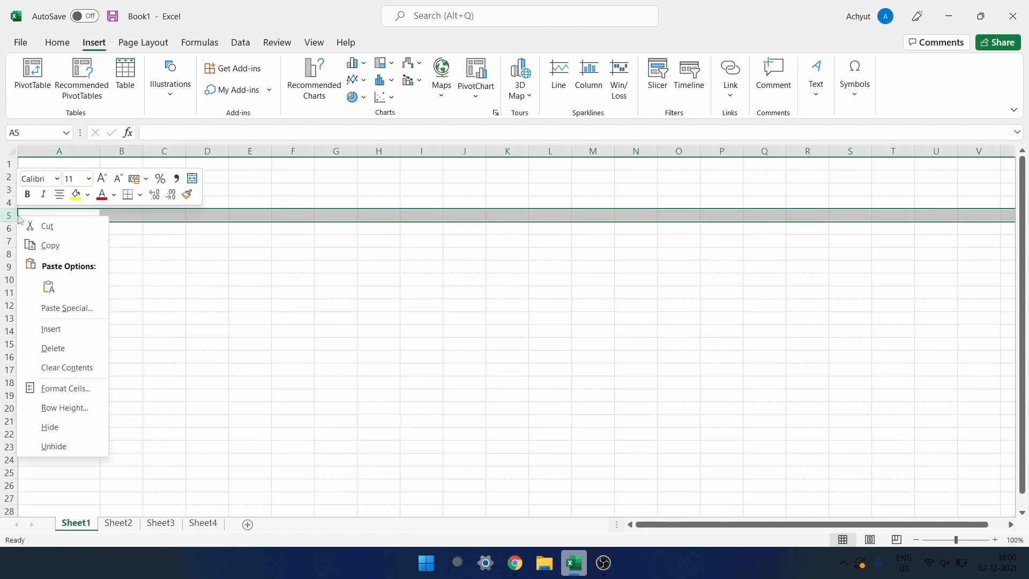
pyautogui.click(49, 330)
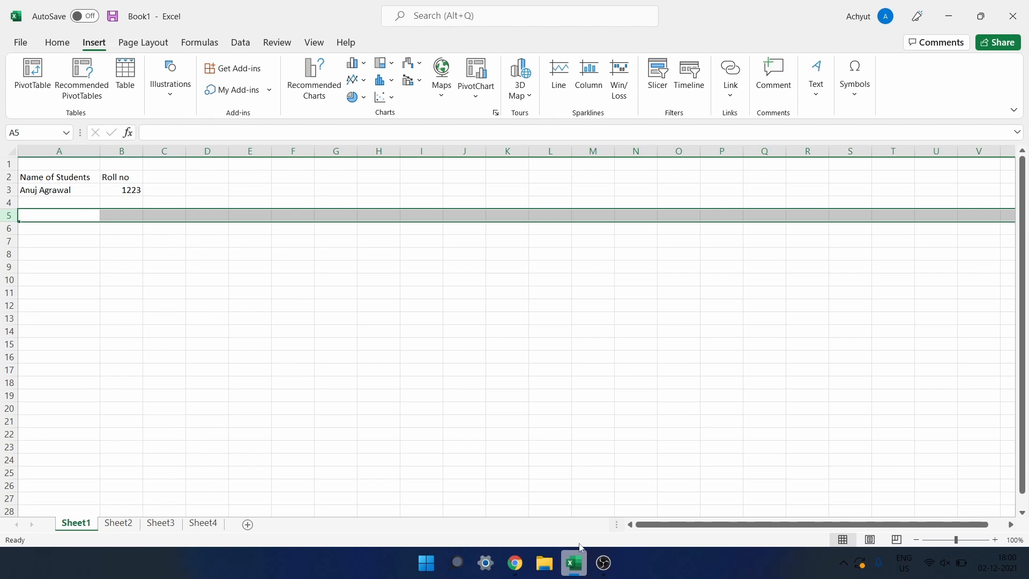
pyautogui.click(604, 563)
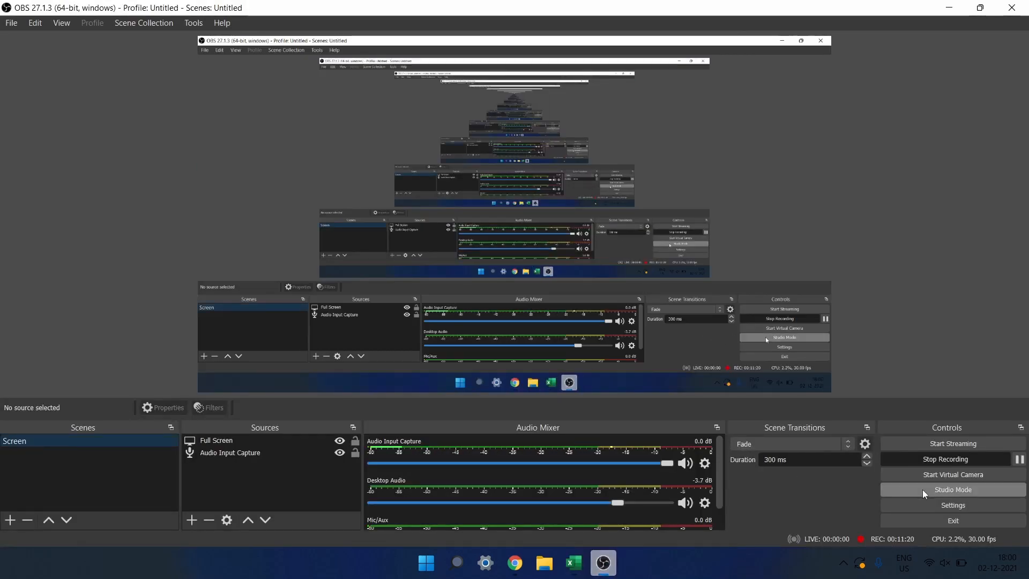